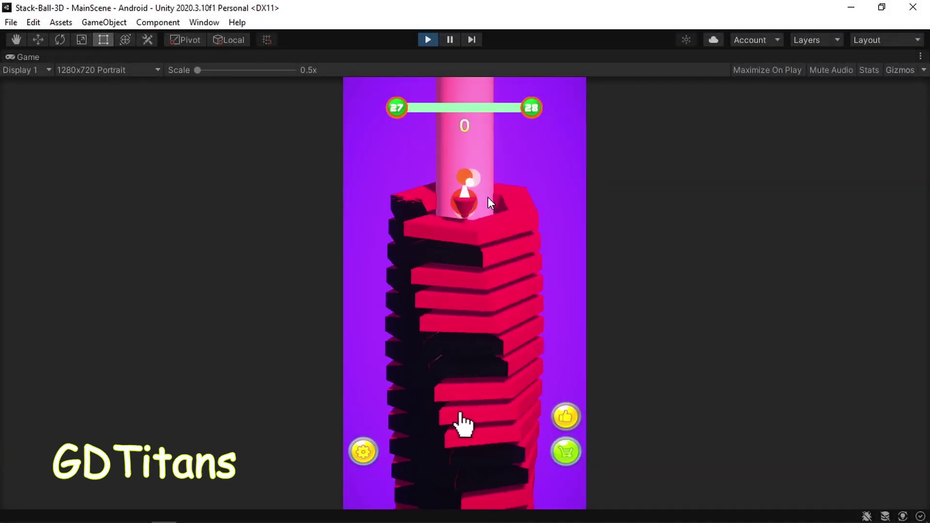
# - Playtest Stack Ball through level 27 into level 28, then bring up Unity Hub's Installs list
pyautogui.moveTo(487, 197); pyautogui.dragTo(487, 197)
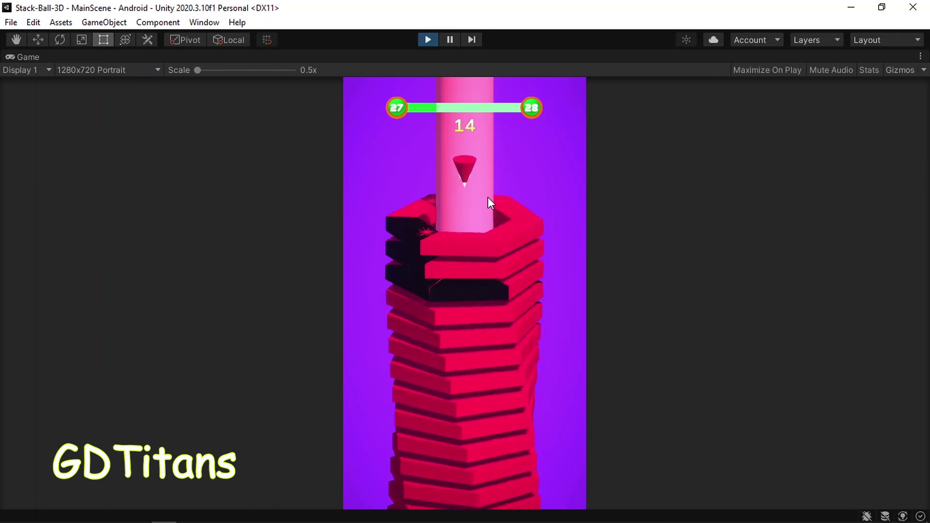
pyautogui.moveTo(488, 196); pyautogui.dragTo(488, 196)
pyautogui.click(504, 202)
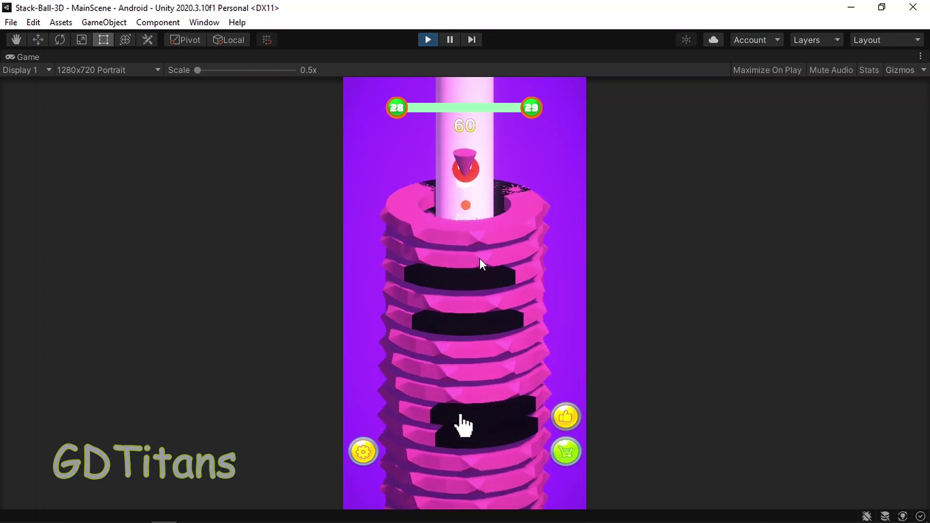
pyautogui.moveTo(480, 260); pyautogui.dragTo(479, 258)
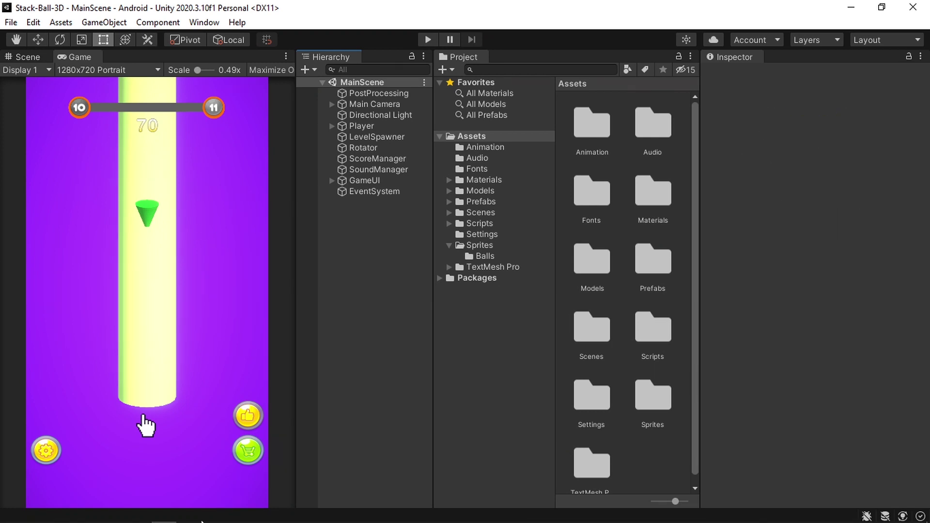
pyautogui.click(94, 518)
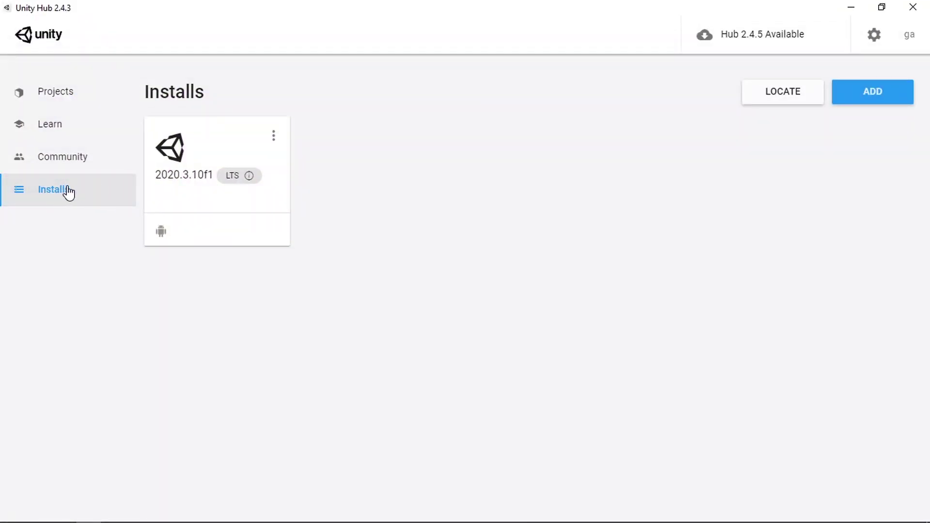
# - Verify 2020.3.10f1 has Android SDK & NDK Tools and OpenJDK, cancel, and minimize Unity Hub
pyautogui.click(273, 138)
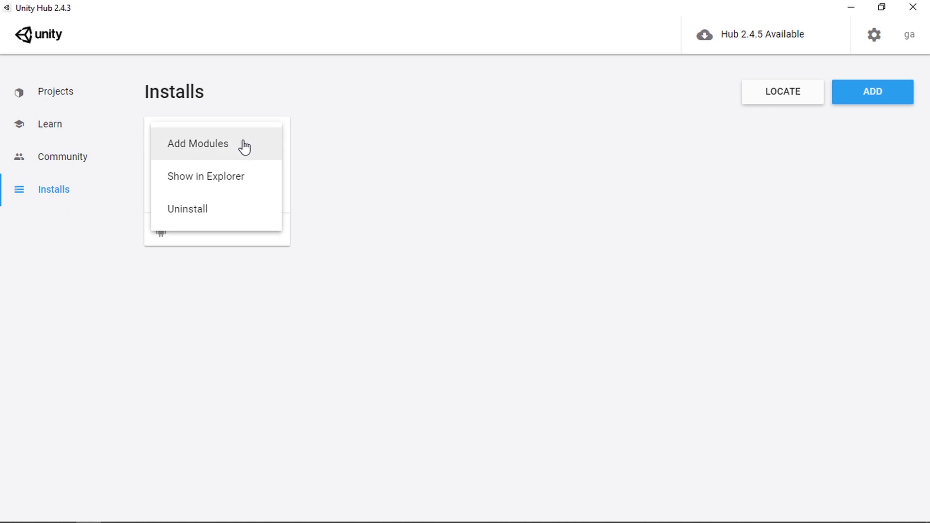
pyautogui.click(189, 147)
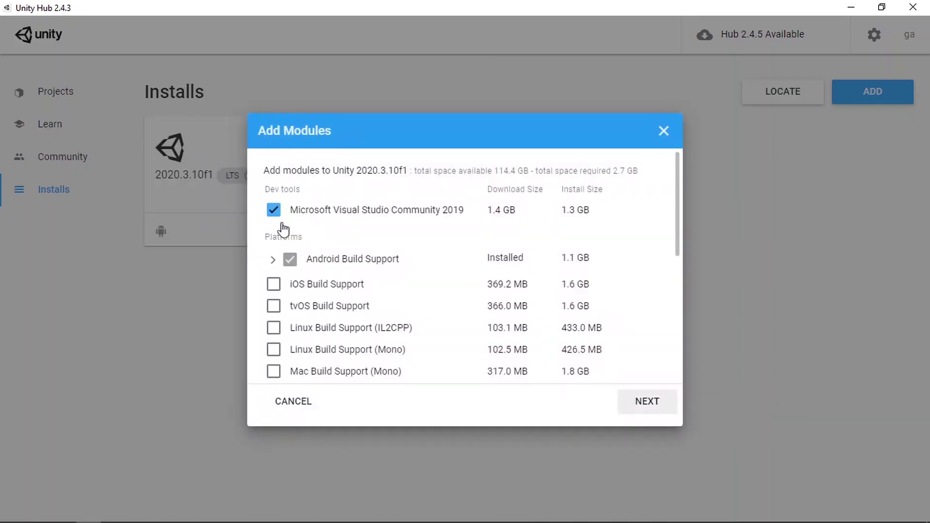
pyautogui.click(273, 260)
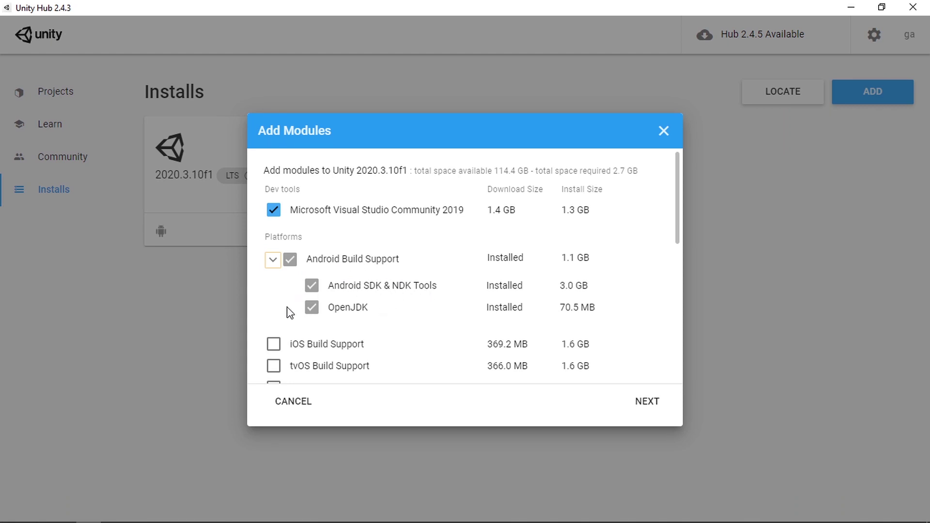
pyautogui.click(293, 402)
pyautogui.click(851, 6)
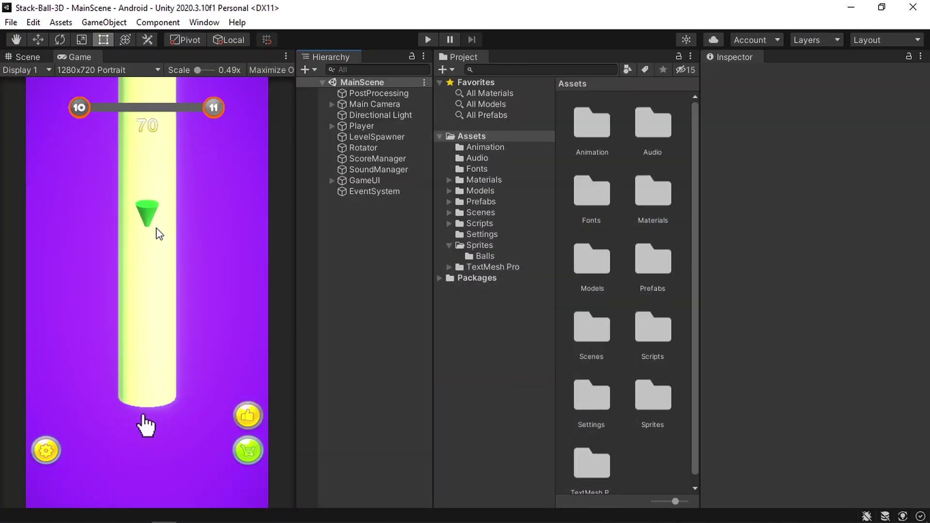
# - Open Player Settings from Build Settings and enter the developer's company name
pyautogui.click(10, 23)
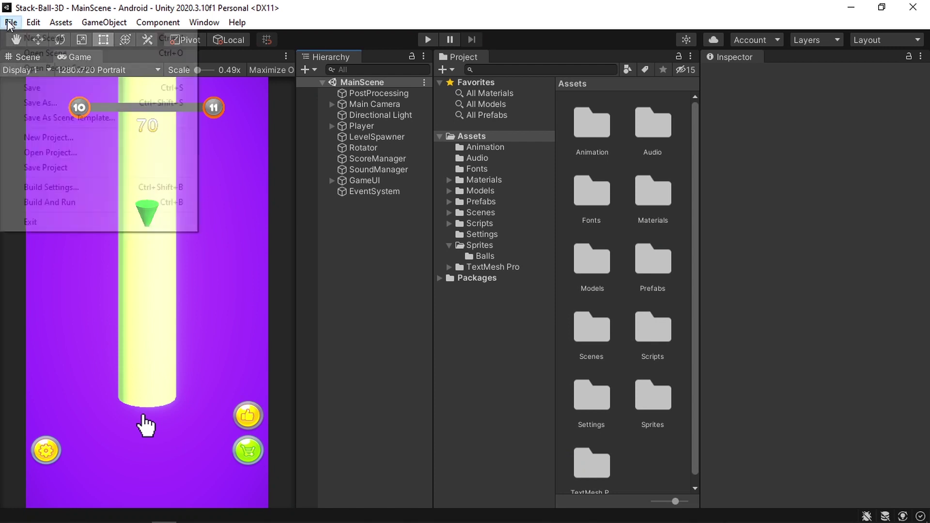
pyautogui.click(38, 188)
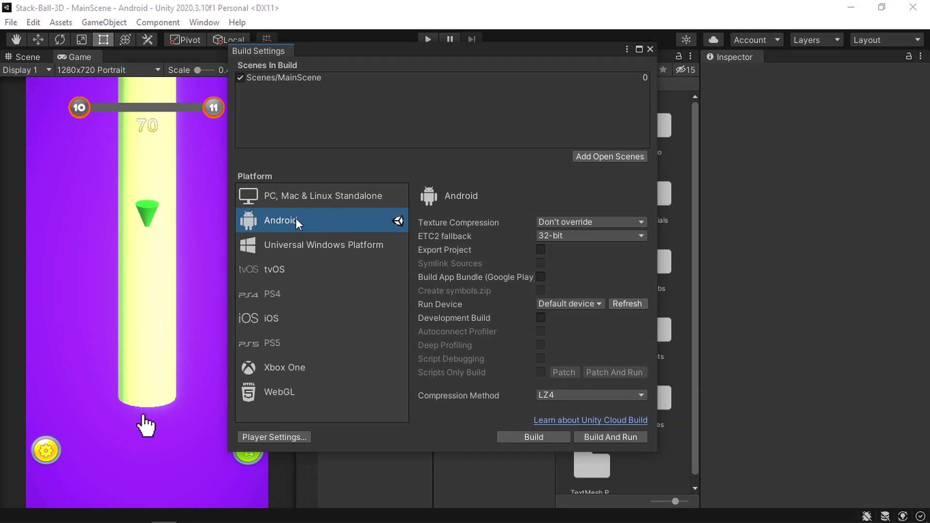
pyautogui.click(297, 436)
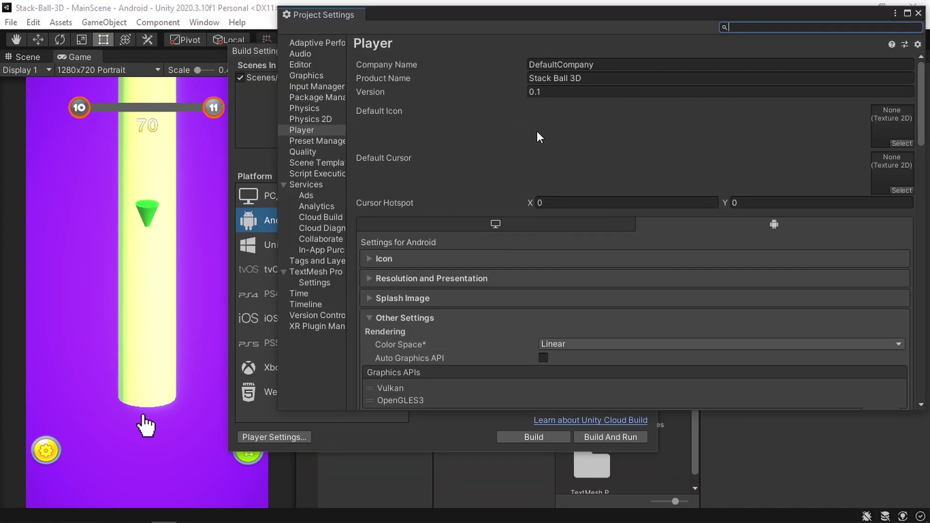
pyautogui.click(601, 67)
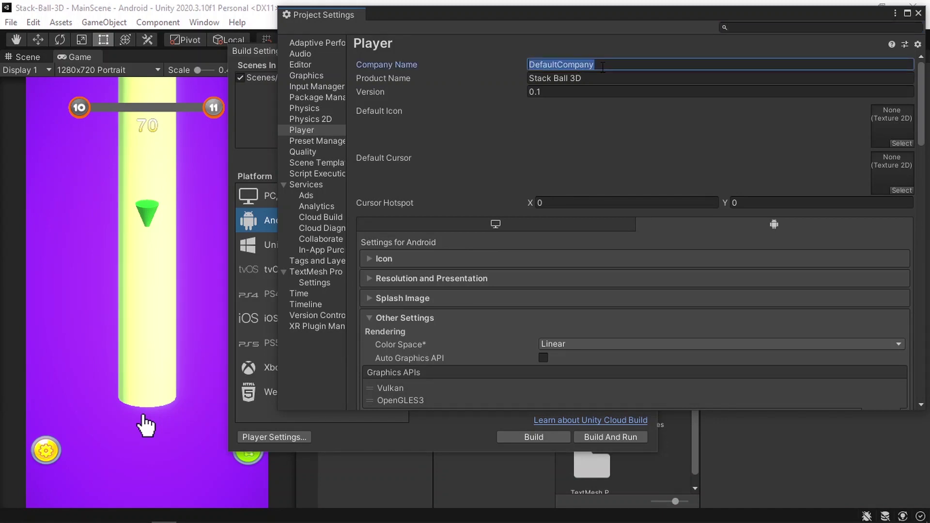
pyautogui.write('arabicdeveloper')
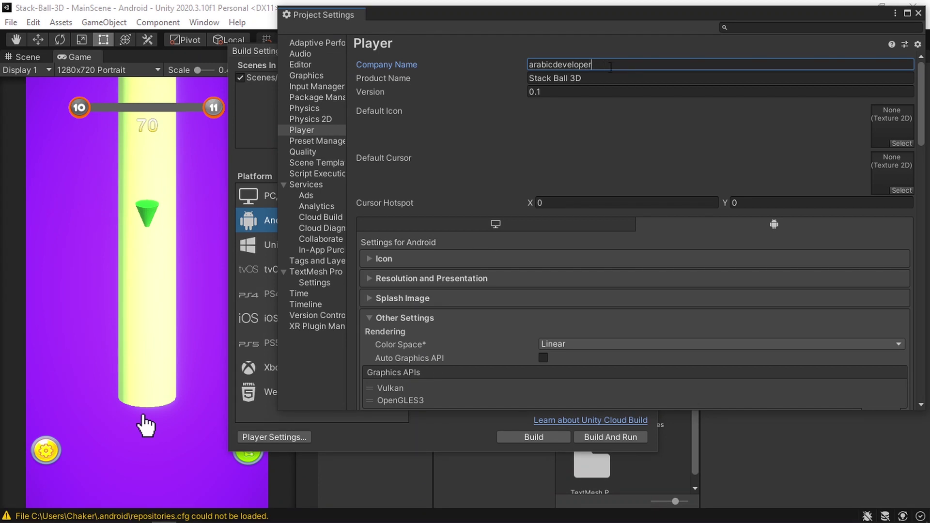
# - Keep the product name Stack Ball 3D and version 0.1
pyautogui.click(571, 77)
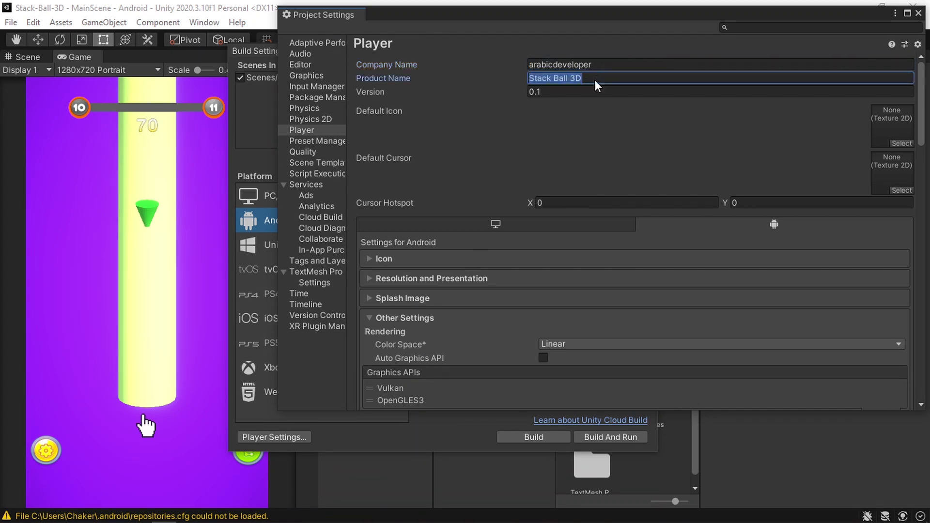
pyautogui.click(581, 81)
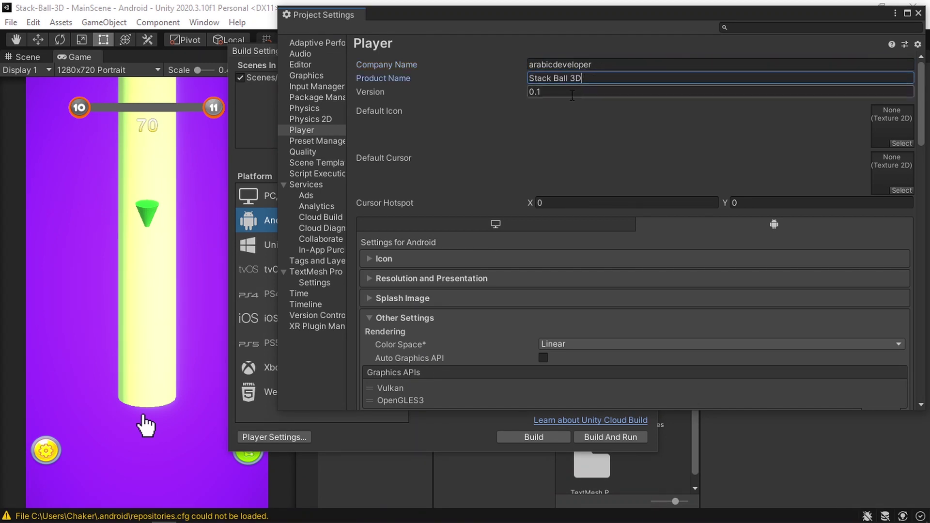
pyautogui.click(548, 91)
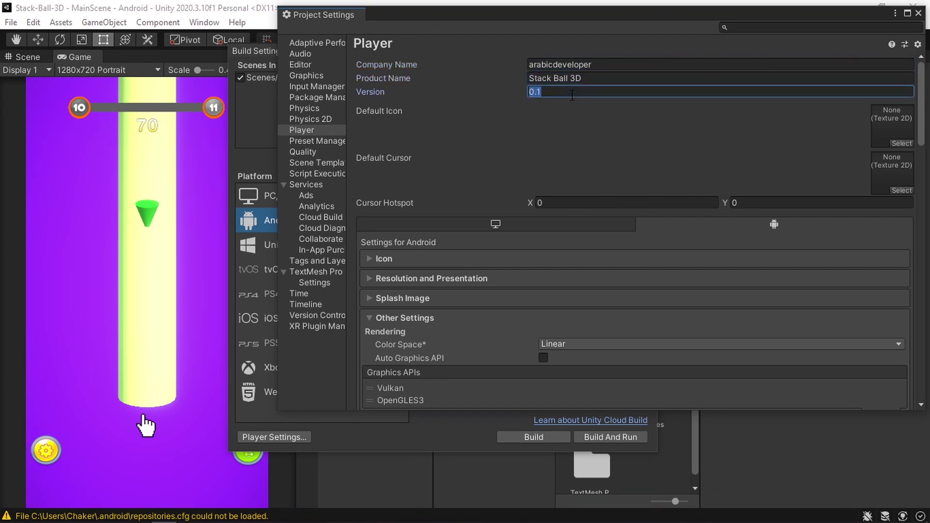
pyautogui.click(548, 92)
# - Set the blue ball Icon texture as the default icon
pyautogui.click(902, 143)
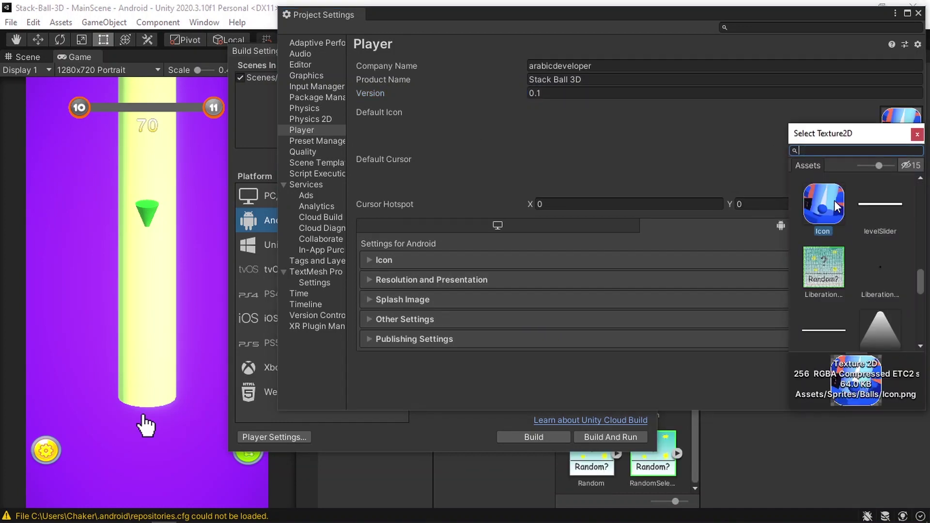
pyautogui.doubleClick(835, 202)
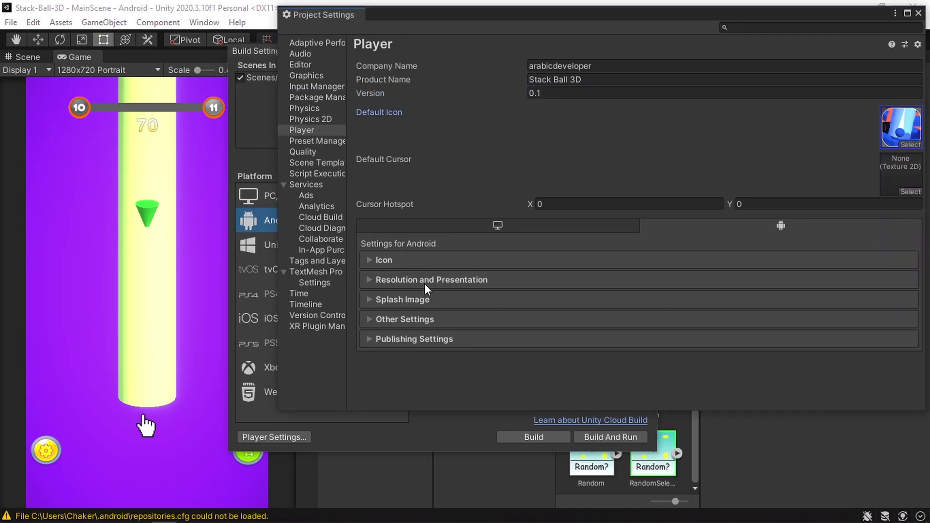
pyautogui.click(443, 280)
# - Restrict auto-rotation to portrait by disabling Landscape Right and Landscape Left
pyautogui.scroll(-5, 454, 294)
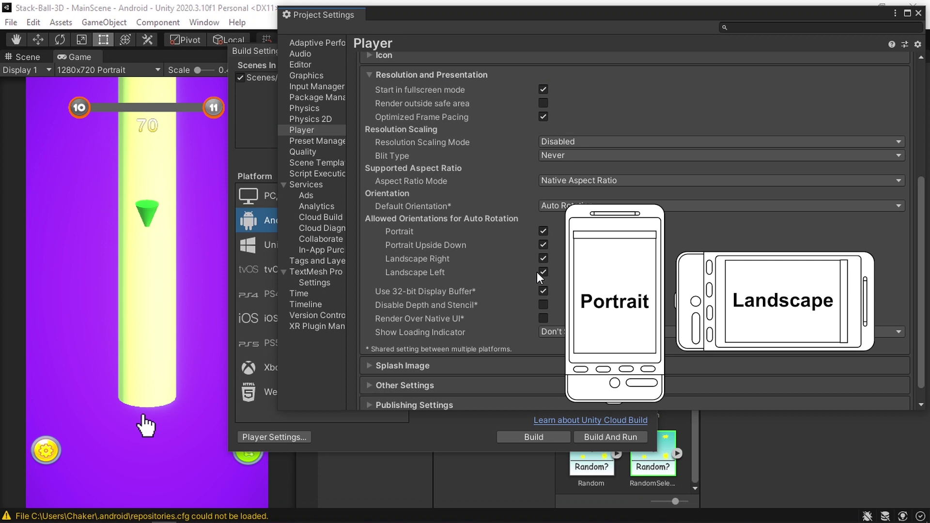
pyautogui.click(543, 258)
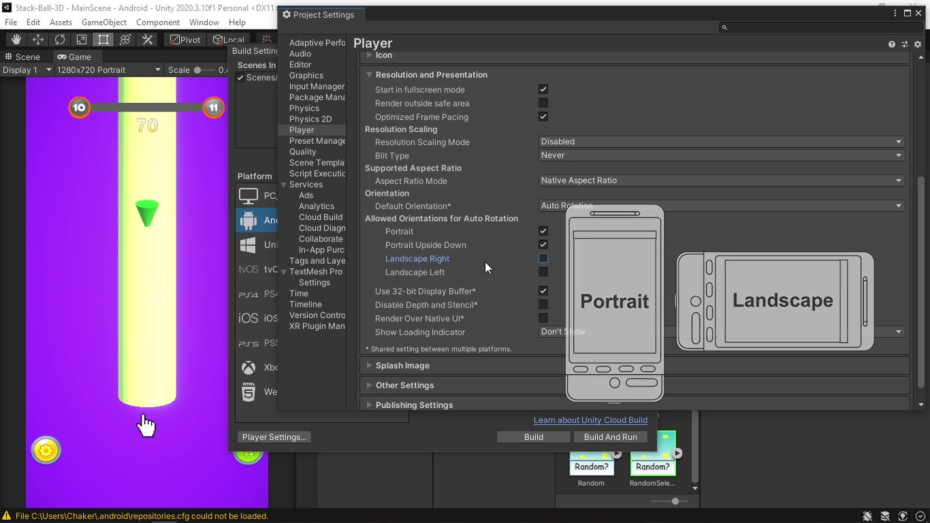
pyautogui.scroll(-1, 484, 263)
# - Preview the Made with Unity splash screen from Splash Image settings
pyautogui.click(419, 343)
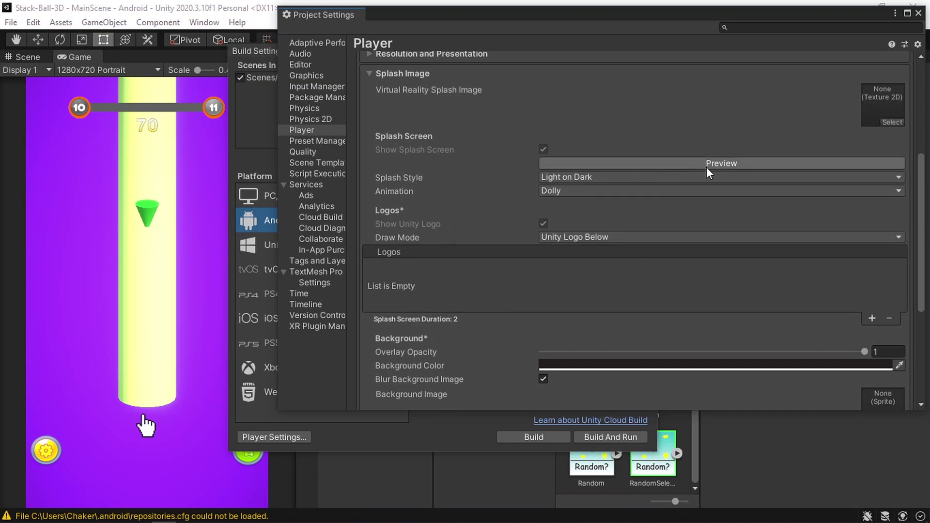
pyautogui.click(719, 163)
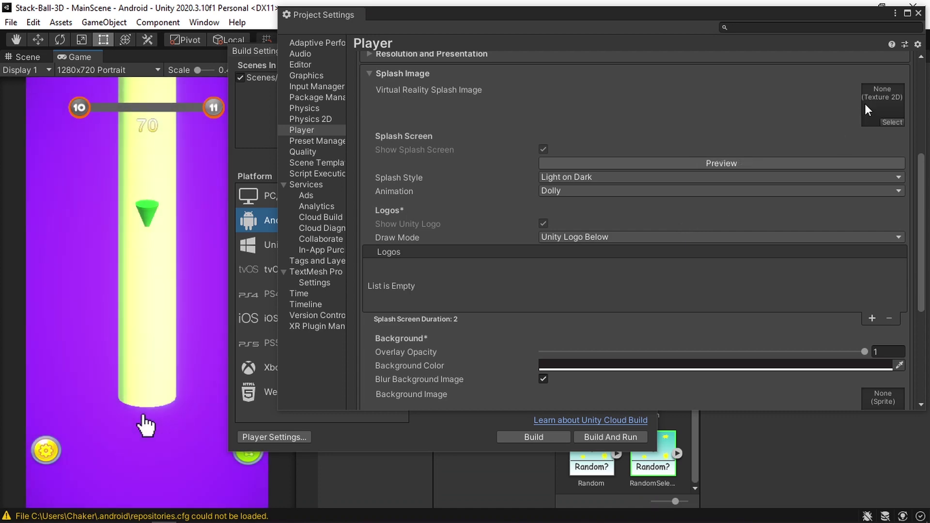
pyautogui.click(680, 162)
pyautogui.scroll(-4, 624, 209)
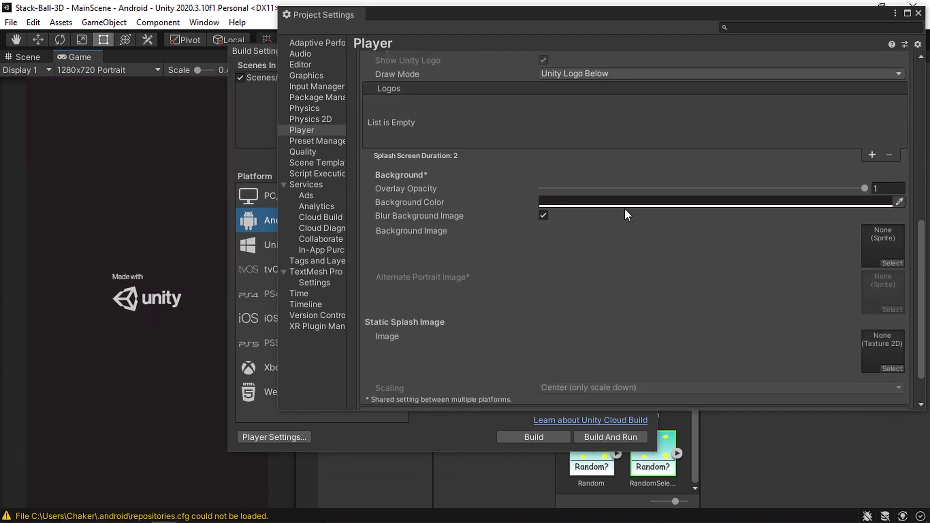
# - In Other Settings, switch the scripting backend to IL2CPP and enable ARM64
pyautogui.scroll(-2, 624, 208)
pyautogui.click(440, 365)
pyautogui.scroll(-10, 457, 359)
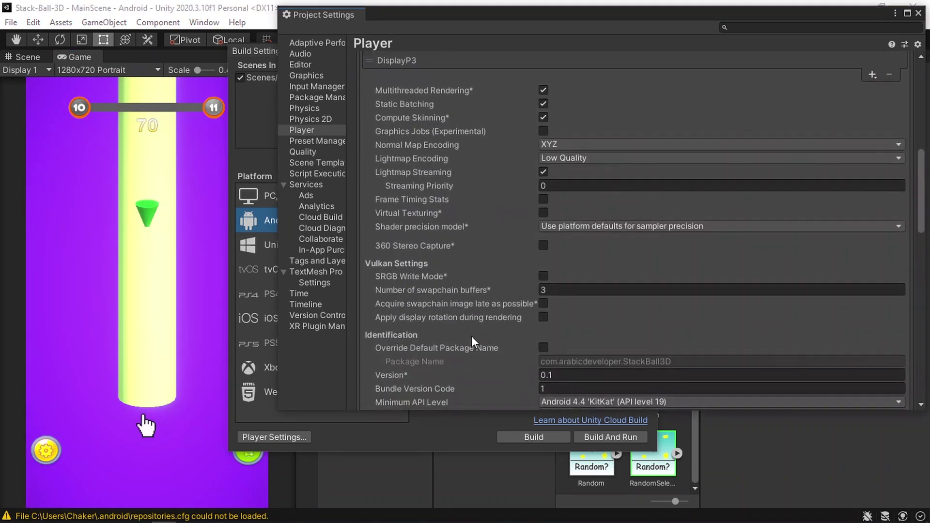
pyautogui.scroll(-8, 471, 336)
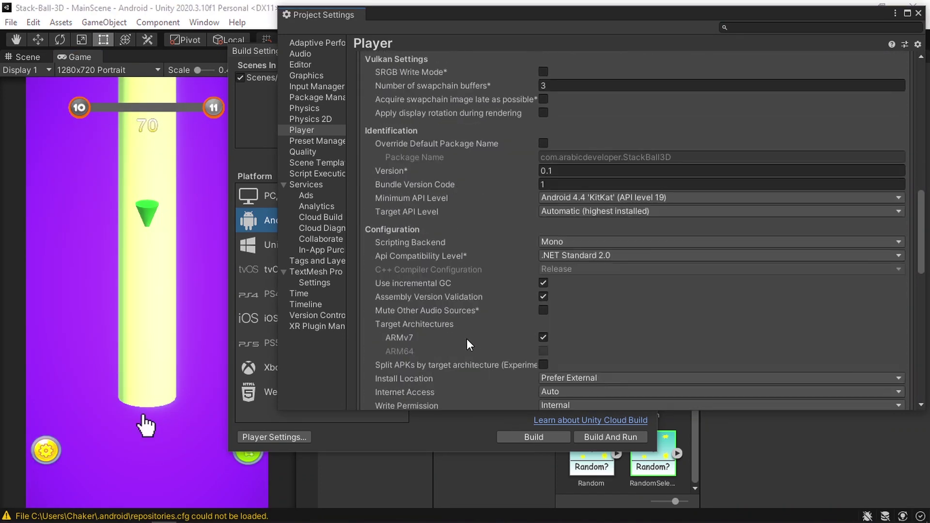
pyautogui.click(543, 350)
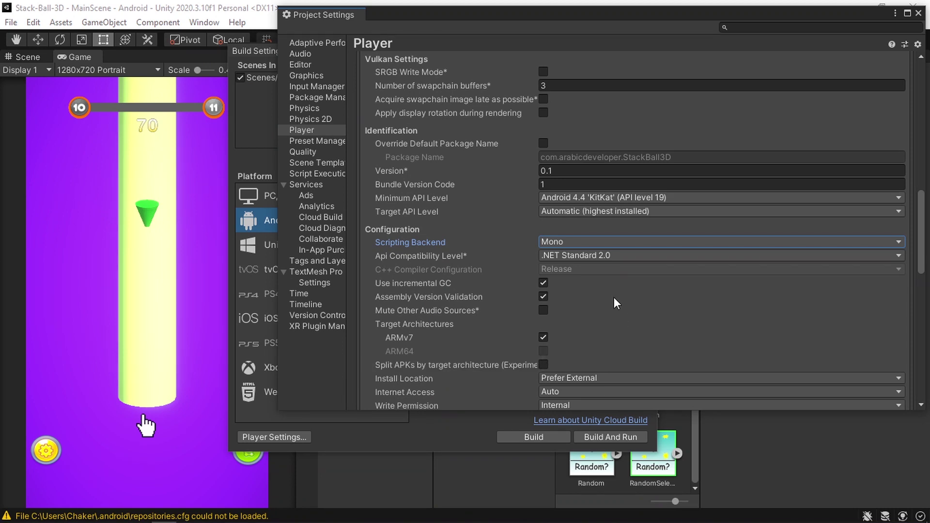
pyautogui.click(562, 243)
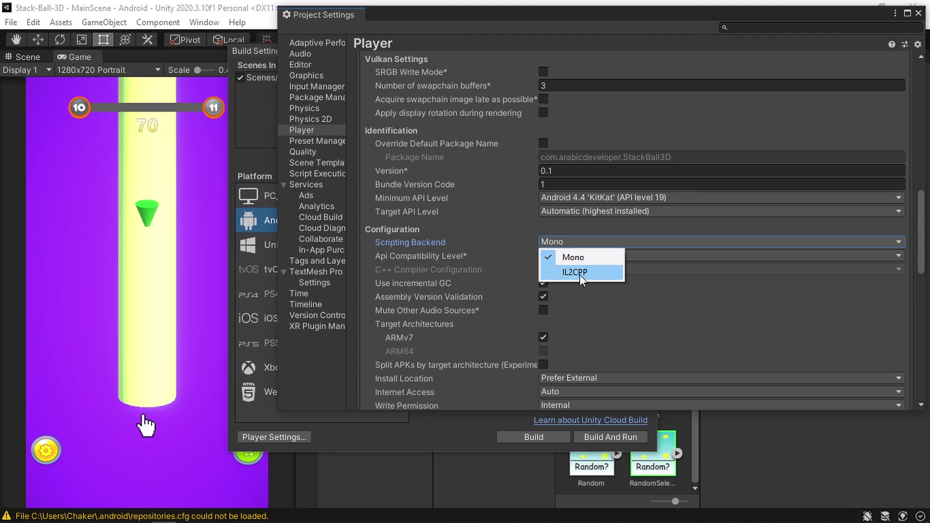
pyautogui.click(579, 273)
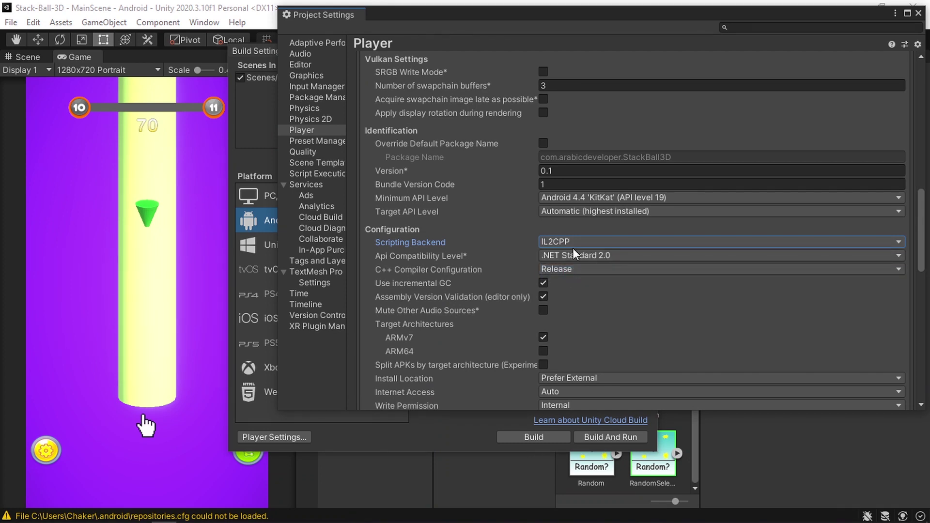
pyautogui.click(543, 352)
# - Expand Android Publishing Settings to show the debug-key signing and Keystore Manager
pyautogui.scroll(-15, 548, 351)
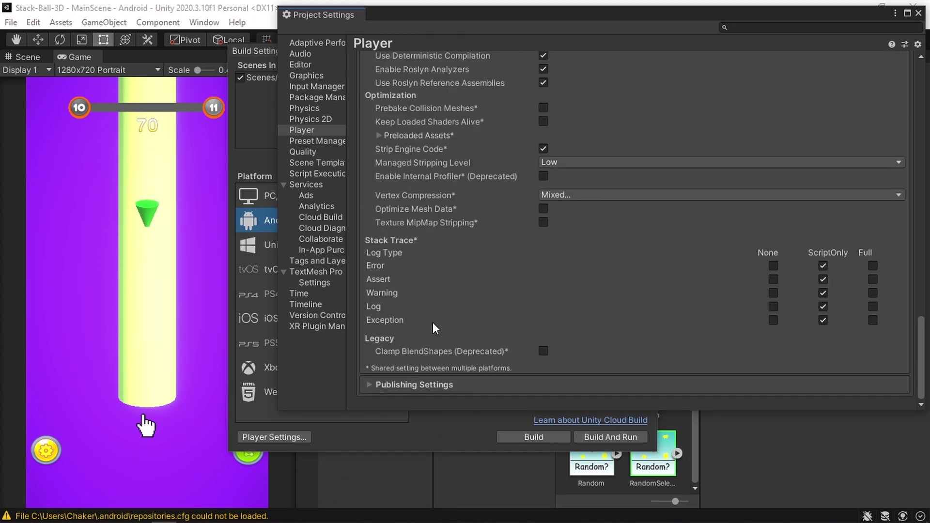
pyautogui.click(458, 385)
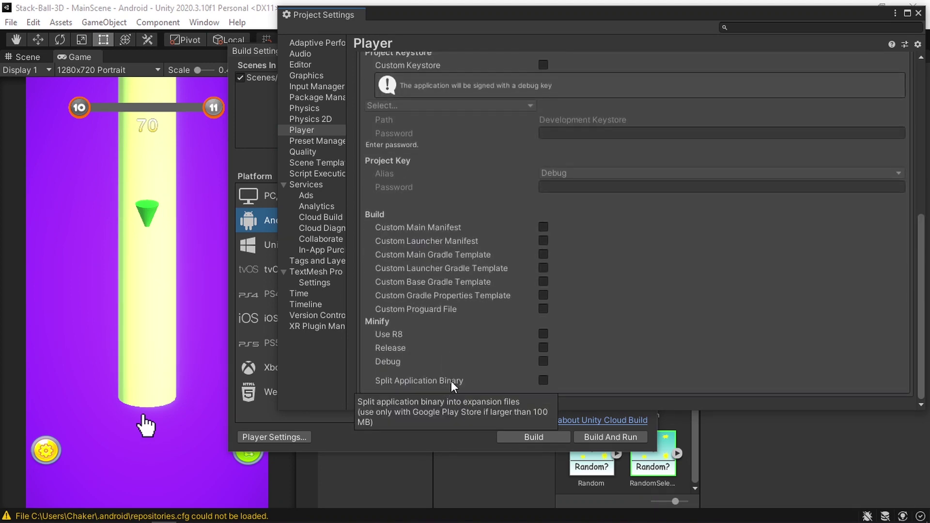
pyautogui.scroll(5, 450, 381)
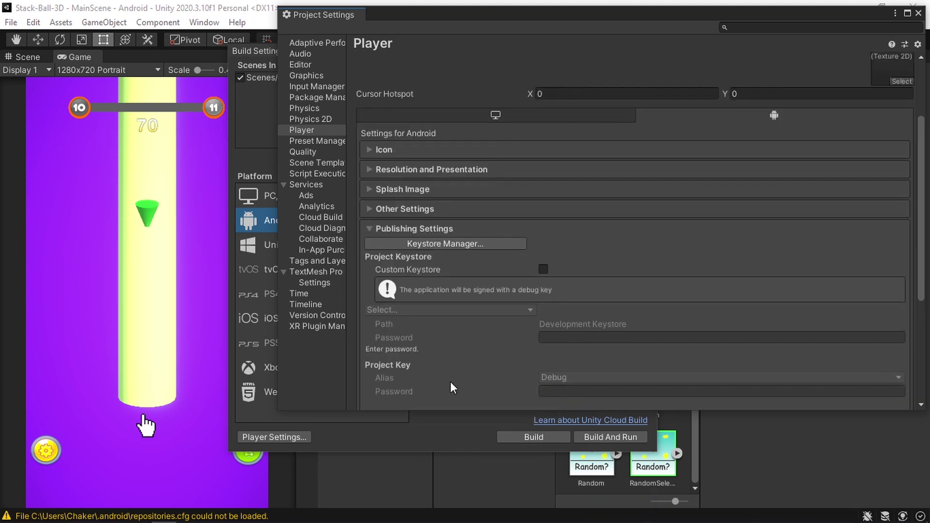
# - Create a new keystore saved as user.keystore in F:/GooglePlay/Stack Ball 3D Files
pyautogui.click(440, 242)
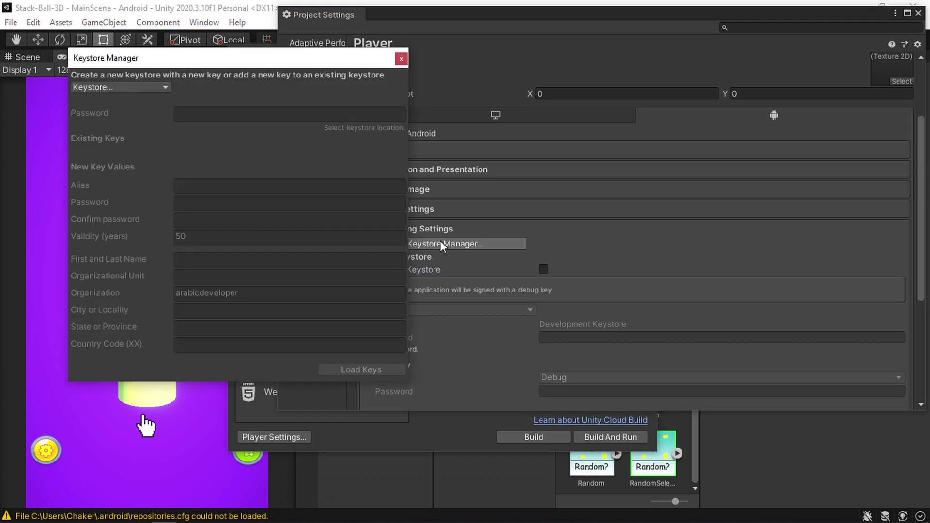
pyautogui.click(139, 88)
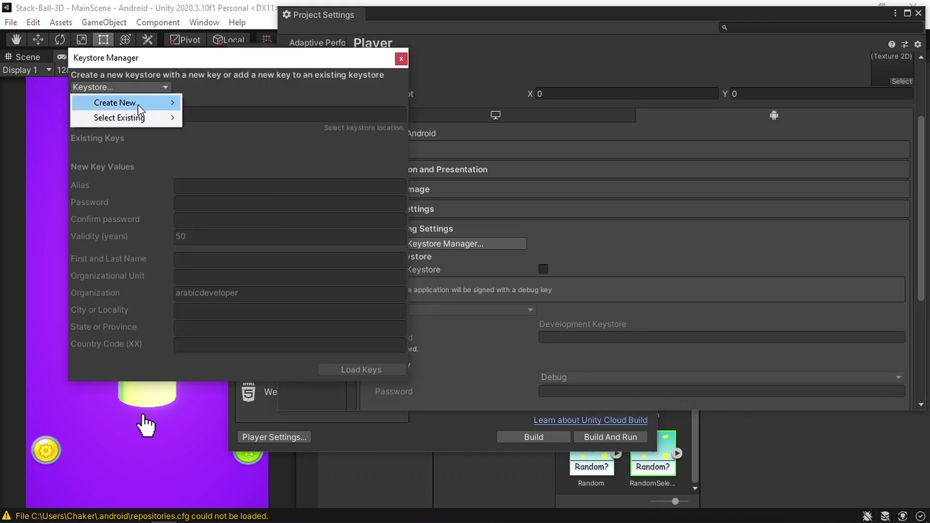
pyautogui.moveTo(158, 108)
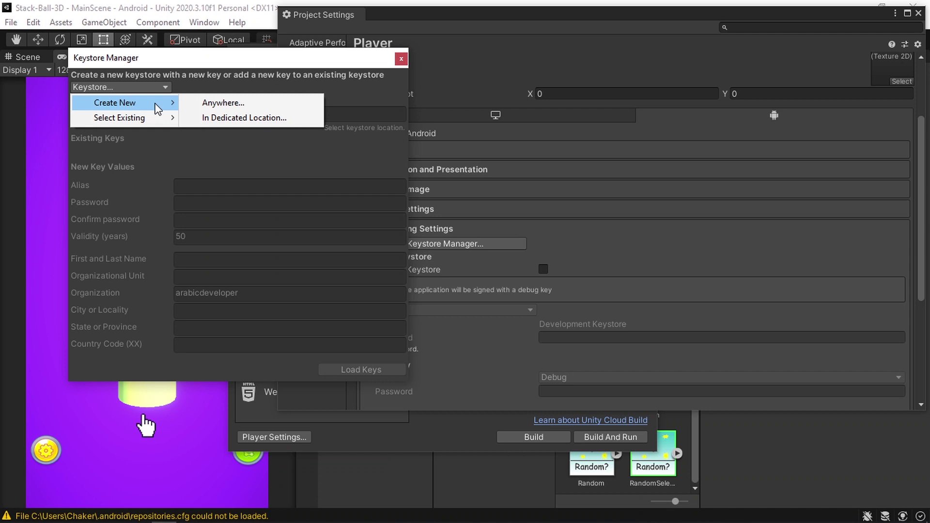
pyautogui.click(241, 119)
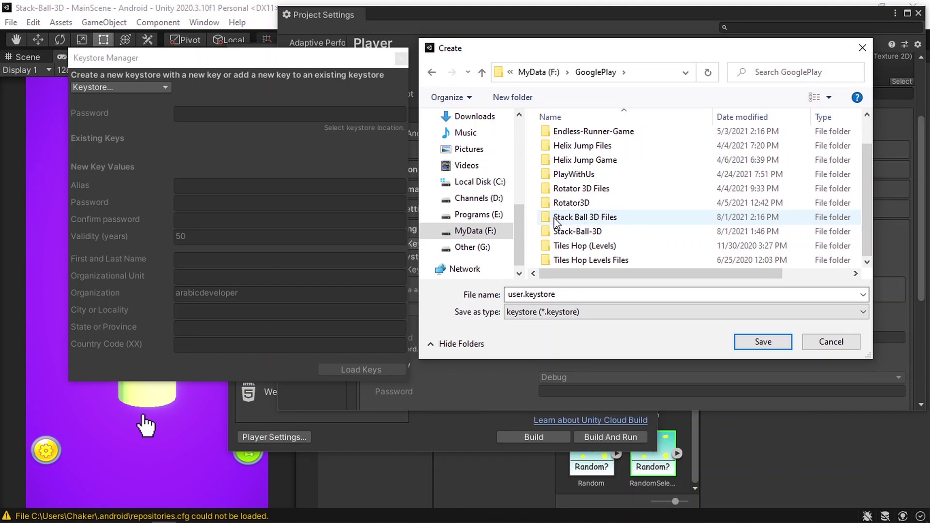
pyautogui.doubleClick(557, 218)
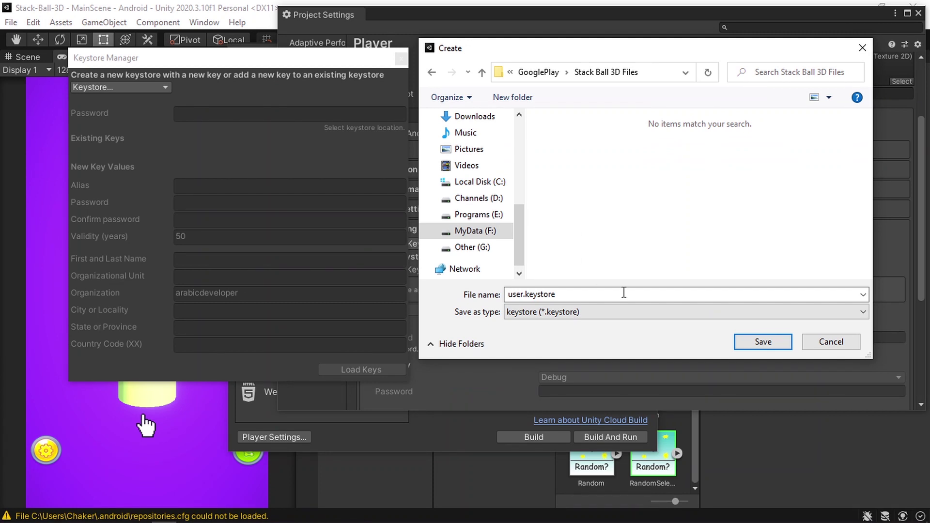
pyautogui.click(750, 342)
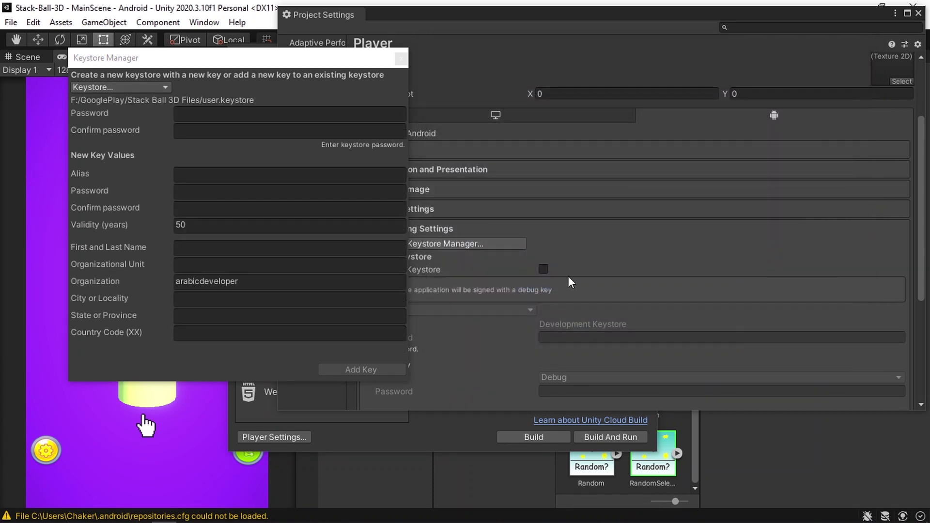
# - Fill in and confirm the keystore password
pyautogui.click(196, 113)
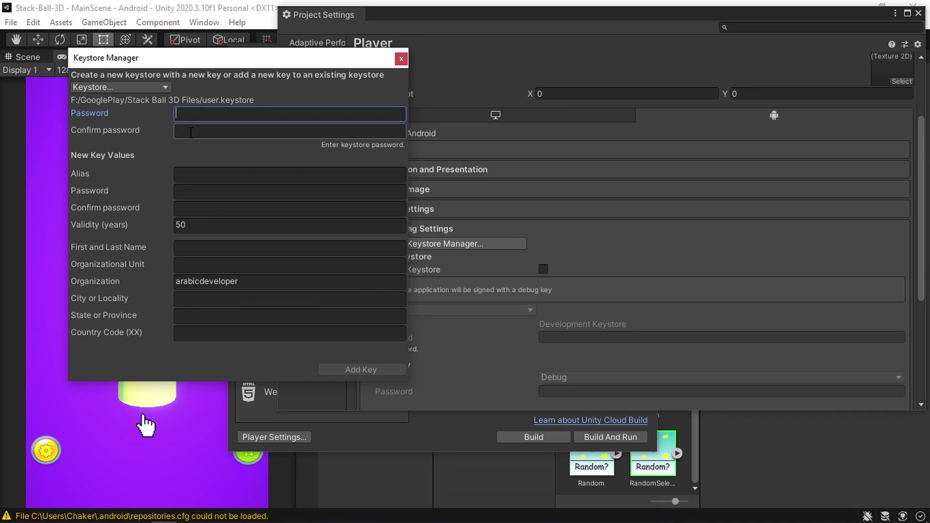
pyautogui.click(190, 133)
pyautogui.click(193, 114)
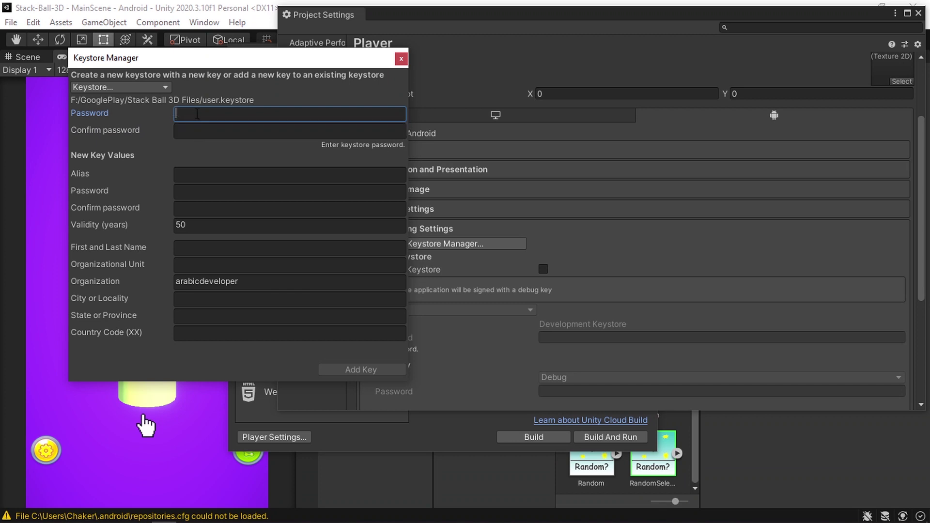
pyautogui.hotkey('ctrl', 'v')
pyautogui.press('Tab')
pyautogui.hotkey('ctrl', 'v')
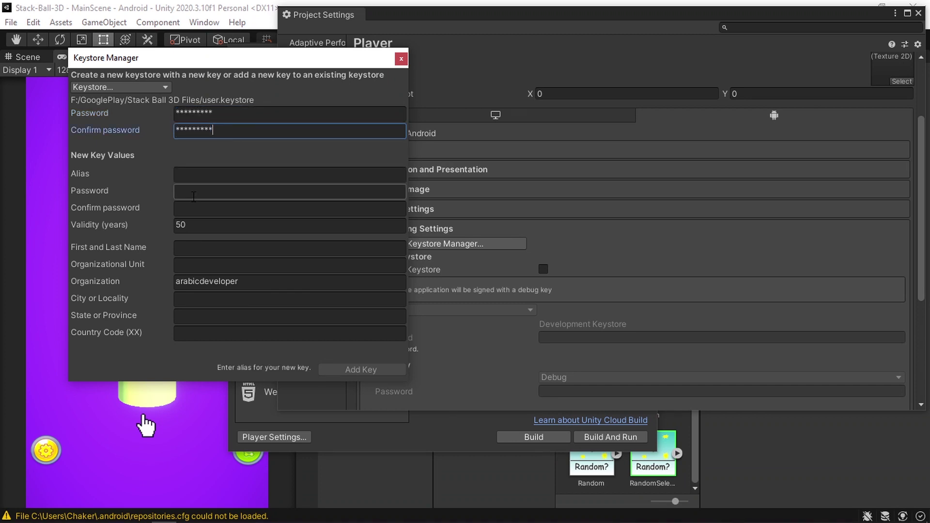
# - Enter key alias developer, the key password and confirmation, and country code TN
pyautogui.click(209, 173)
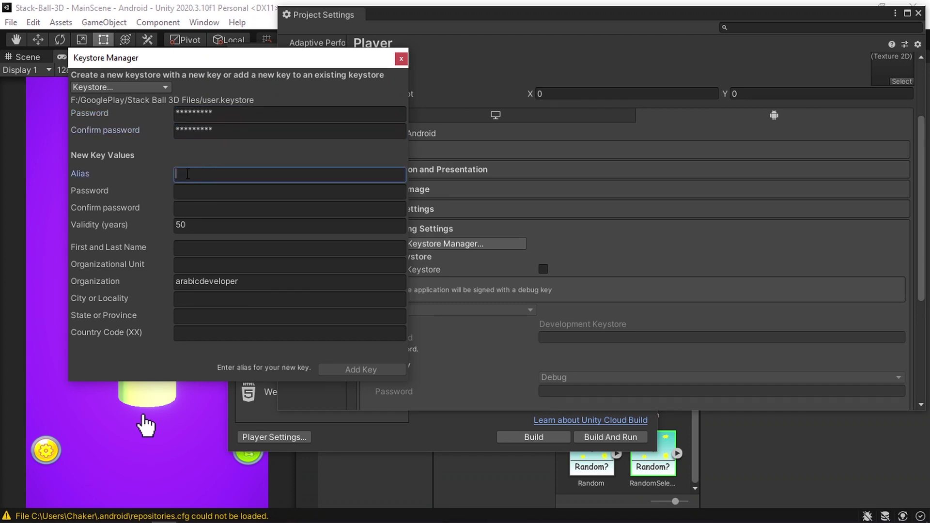
pyautogui.hotkey('ctrl', 'v')
pyautogui.click(219, 191)
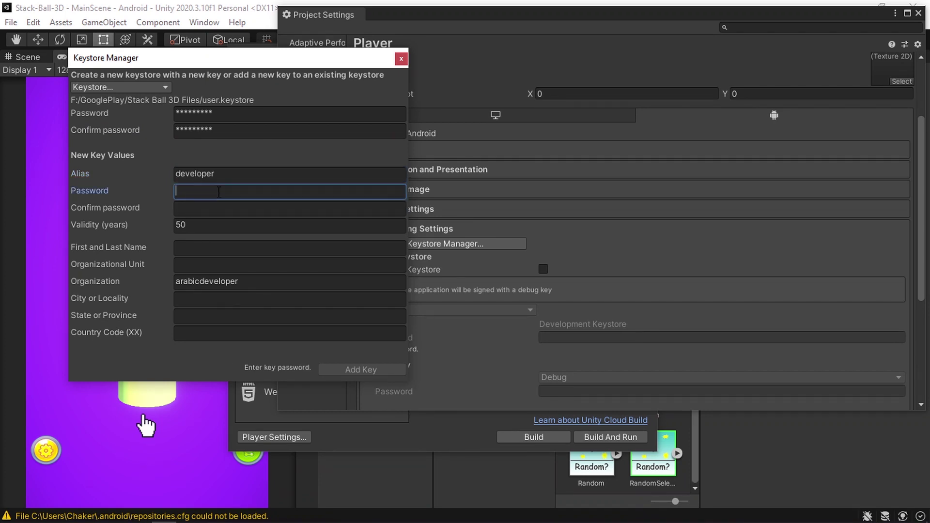
pyautogui.hotkey('ctrl', 'v')
pyautogui.click(239, 212)
pyautogui.hotkey('ctrl', 'v')
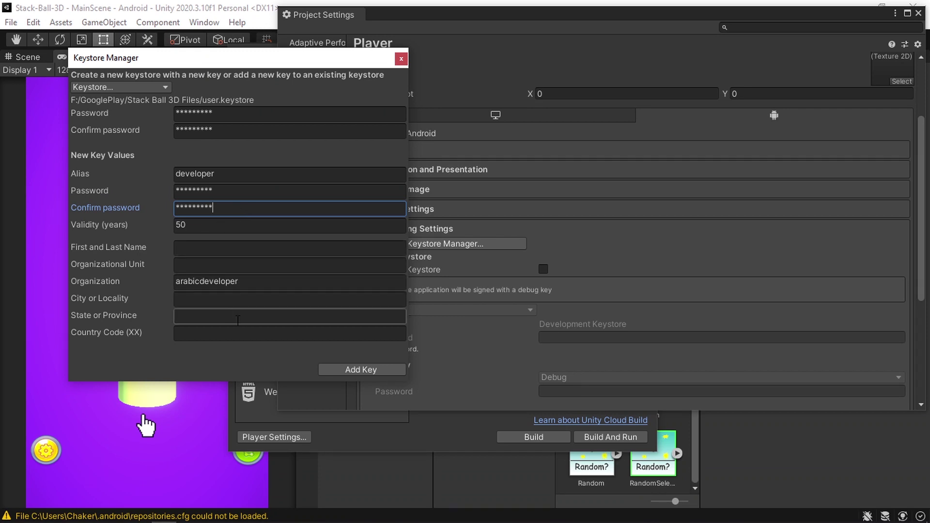
pyautogui.click(215, 332)
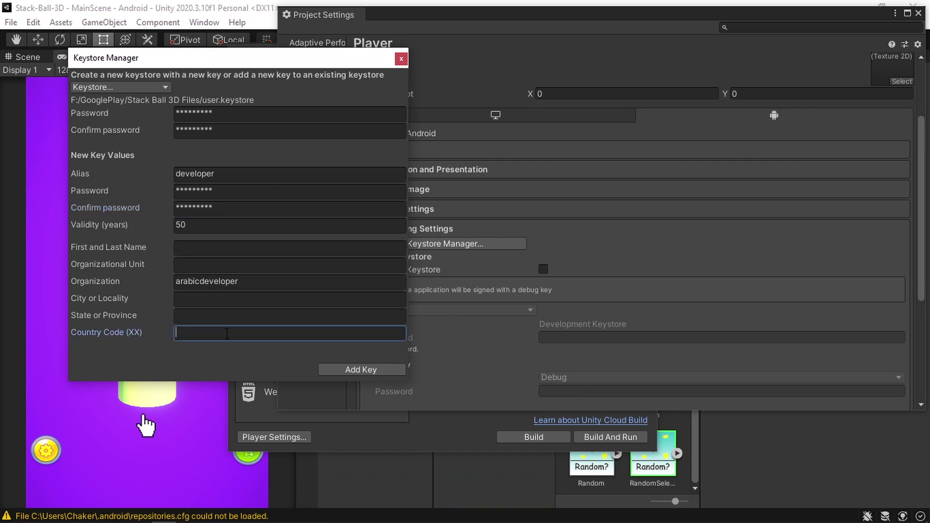
pyautogui.write('TN')
# - Add the developer key, make user.keystore the project keystore, and close Project Settings
pyautogui.click(362, 370)
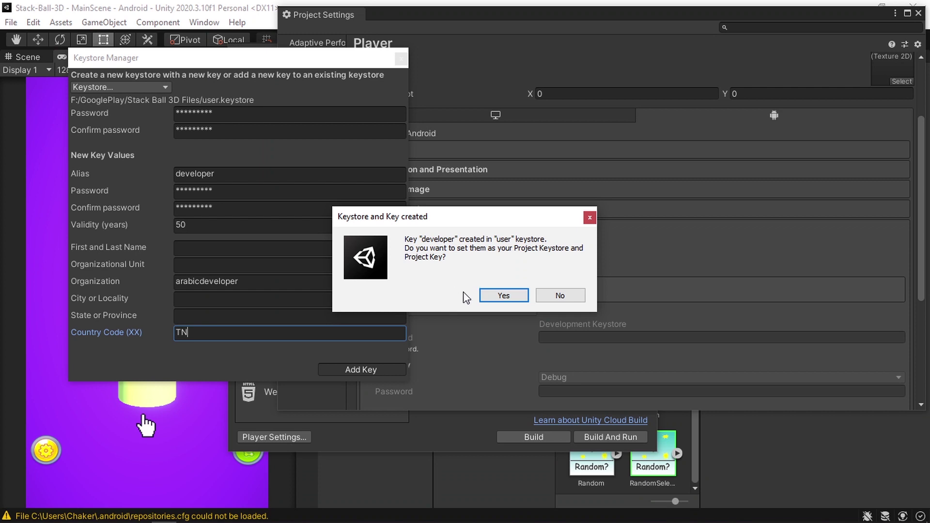
pyautogui.click(495, 300)
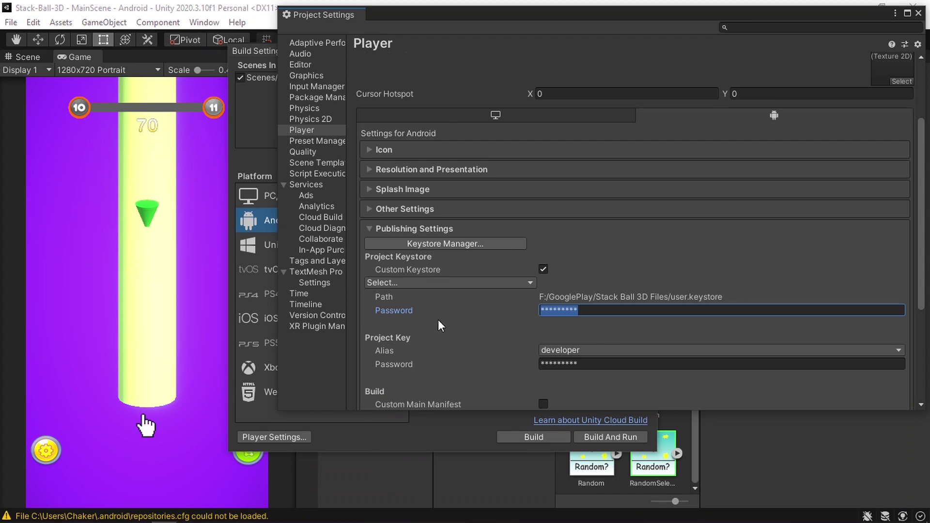
pyautogui.click(580, 312)
pyautogui.click(532, 229)
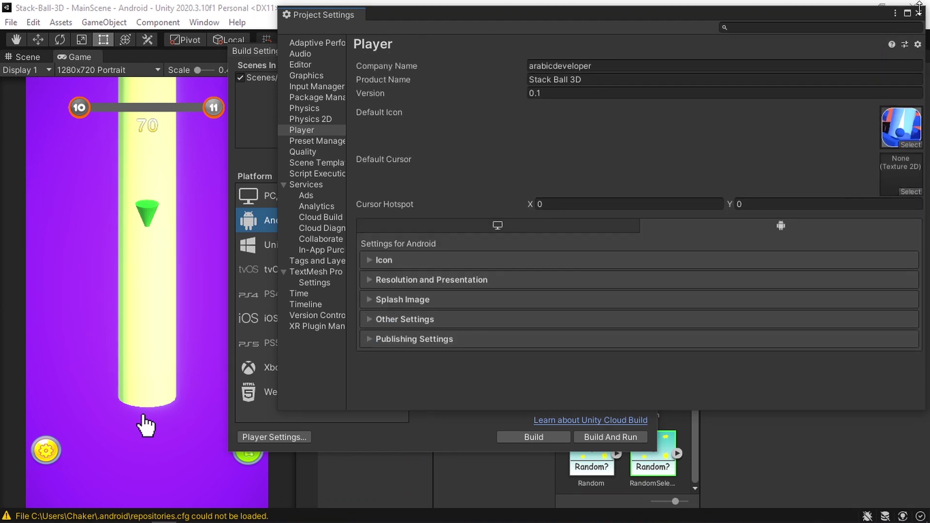
pyautogui.click(918, 13)
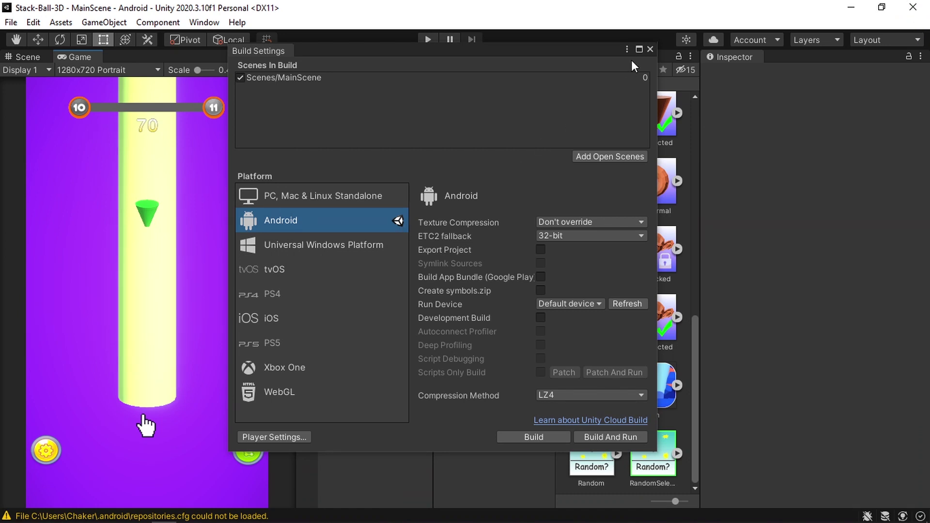
# - Reopen Build Settings, enable Build App Bundle (Google Play), and build StackBallGame
pyautogui.click(650, 49)
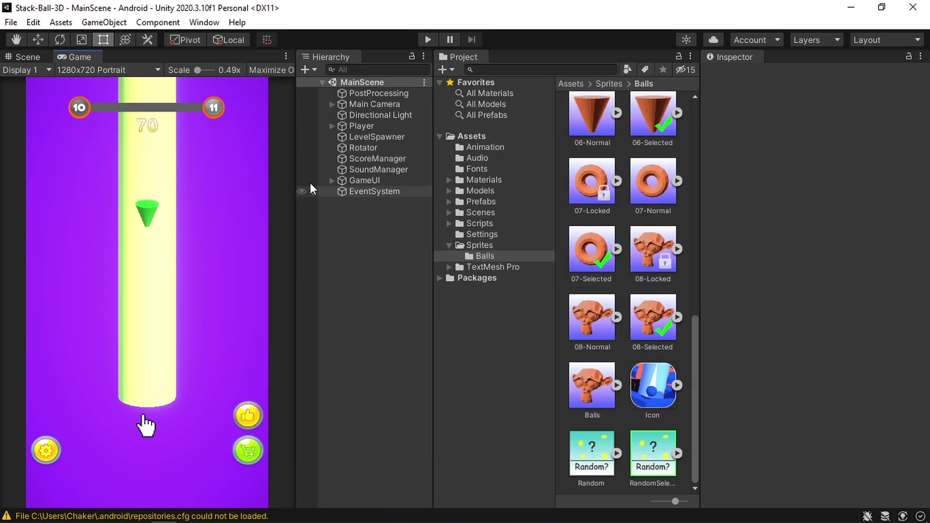
pyautogui.click(4, 22)
pyautogui.click(63, 184)
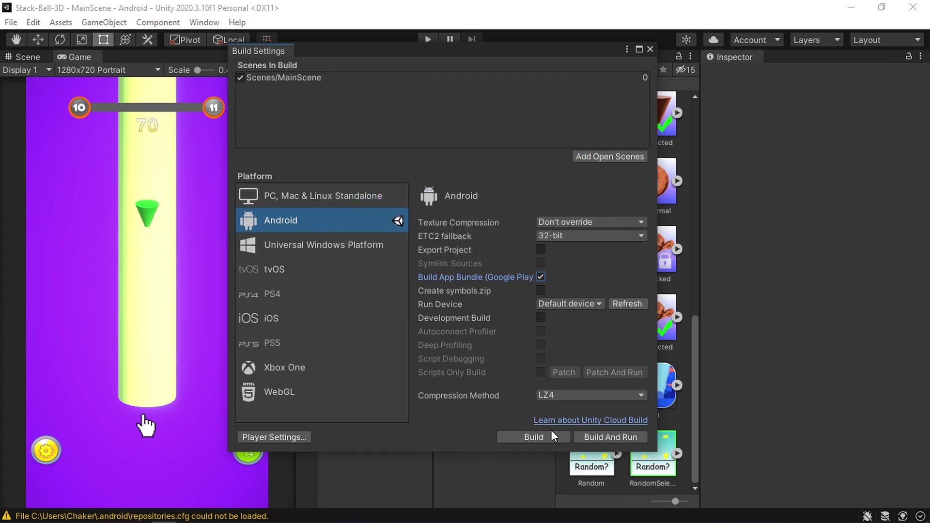
pyautogui.click(551, 435)
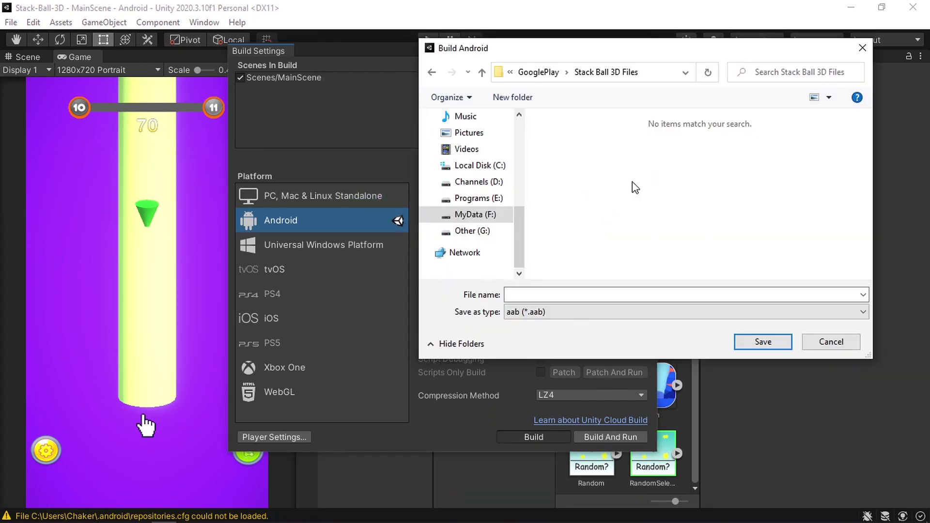
pyautogui.click(563, 295)
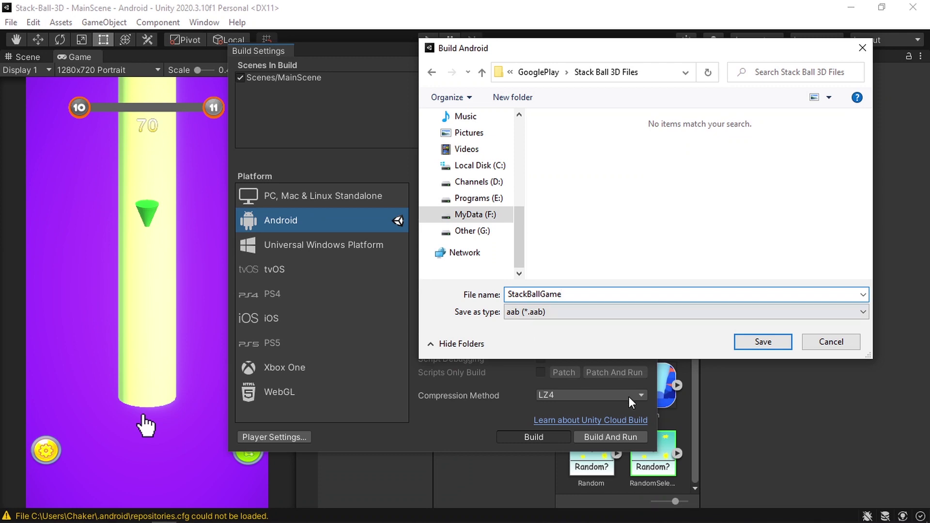
pyautogui.click(750, 345)
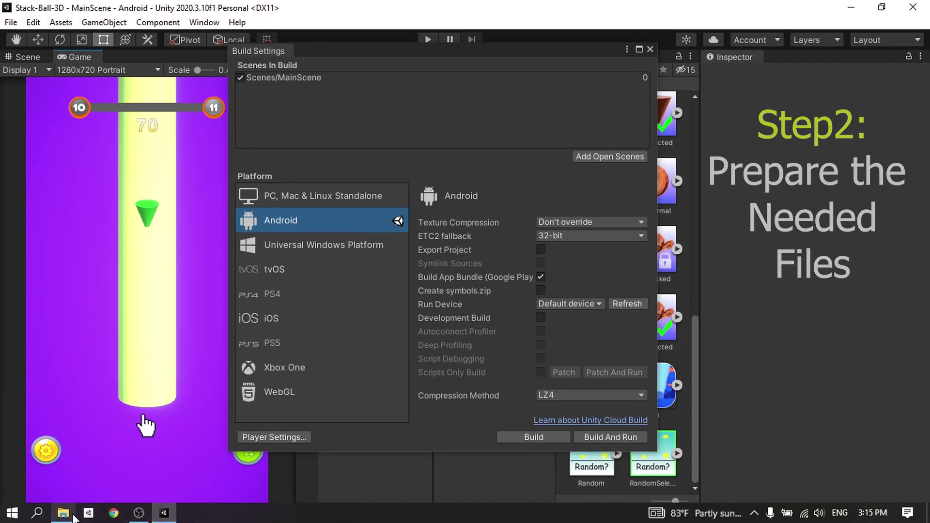
# - Open the Stack Ball 3D Files folder and view the 1024 X 500 feature graphic
pyautogui.click(72, 516)
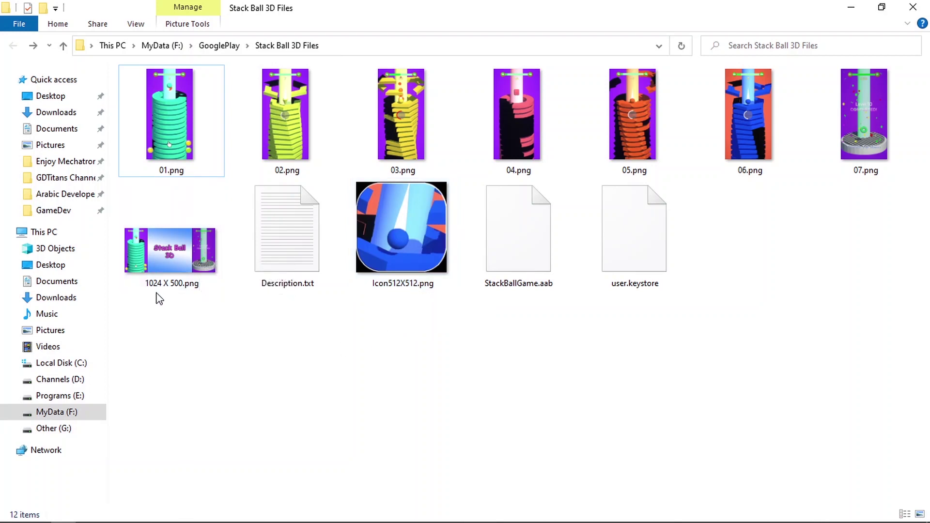
pyautogui.doubleClick(179, 248)
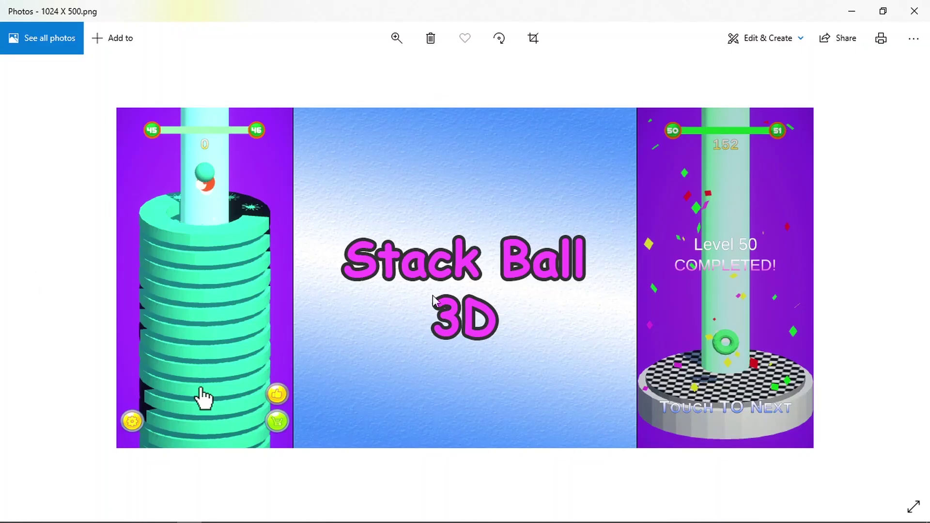
pyautogui.click(914, 11)
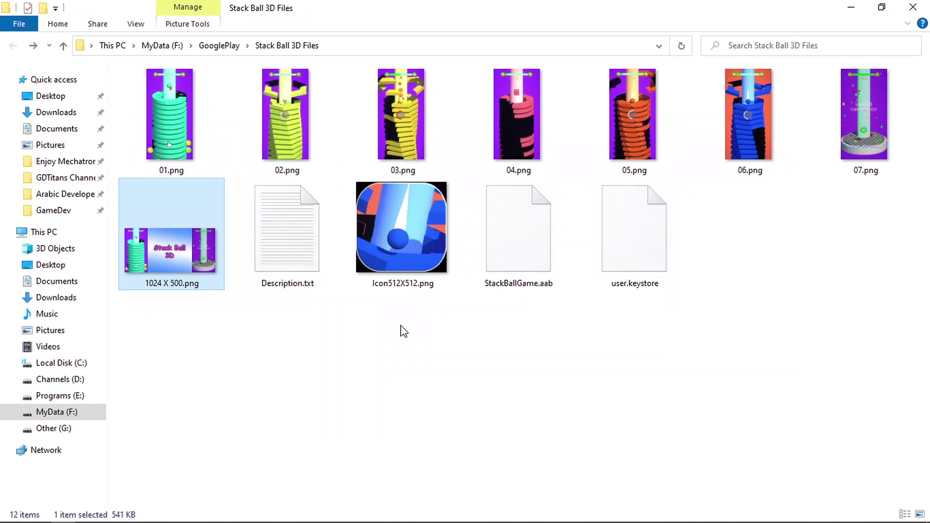
# - Review Description.txt's title, short description and features, then select StackBallGame.aab
pyautogui.click(308, 263)
pyautogui.doubleClick(335, 243)
pyautogui.moveTo(193, 65); pyautogui.dragTo(103, 63)
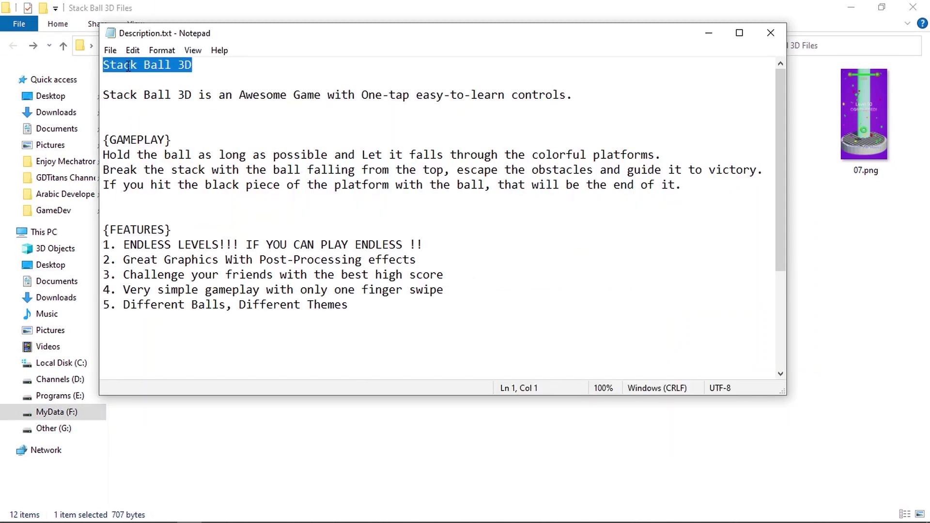
pyautogui.moveTo(106, 96); pyautogui.dragTo(602, 95)
pyautogui.moveTo(122, 122); pyautogui.dragTo(398, 322)
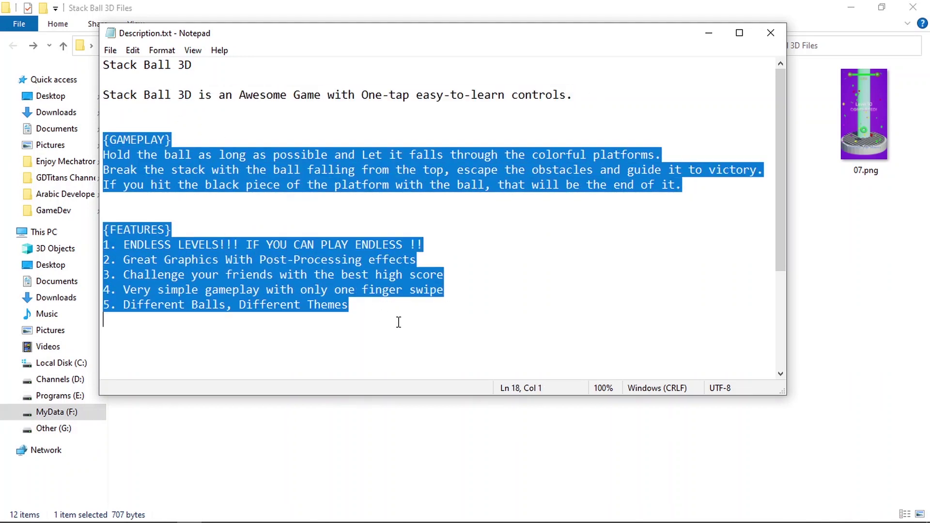
pyautogui.click(709, 34)
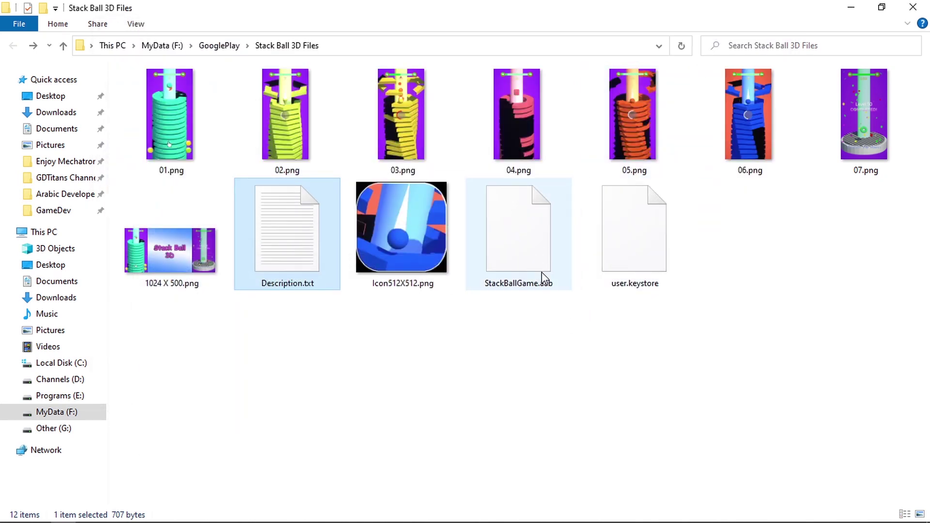
pyautogui.click(532, 257)
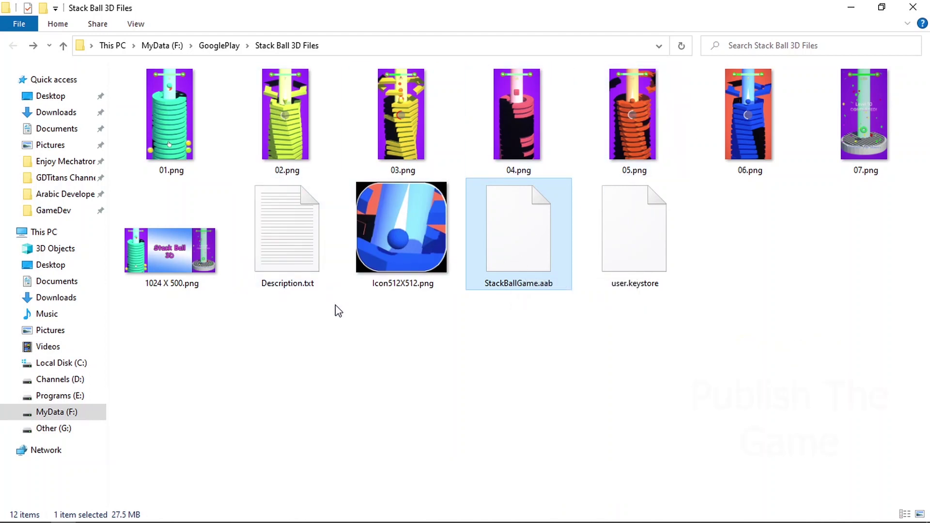
pyautogui.moveTo(237, 521)
# - Find Google Play Console via a Chrome search and open it on the developer account
pyautogui.click(110, 515)
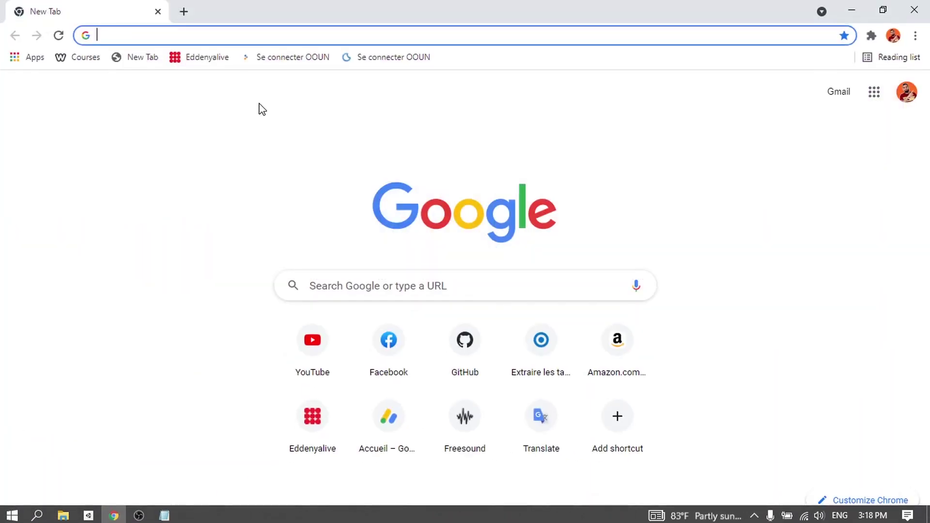
pyautogui.write('go')
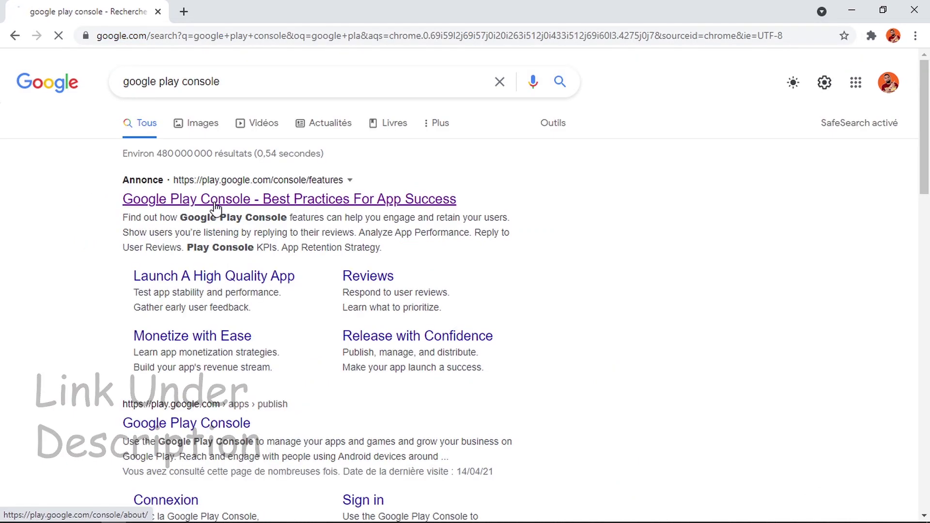
pyautogui.click(213, 201)
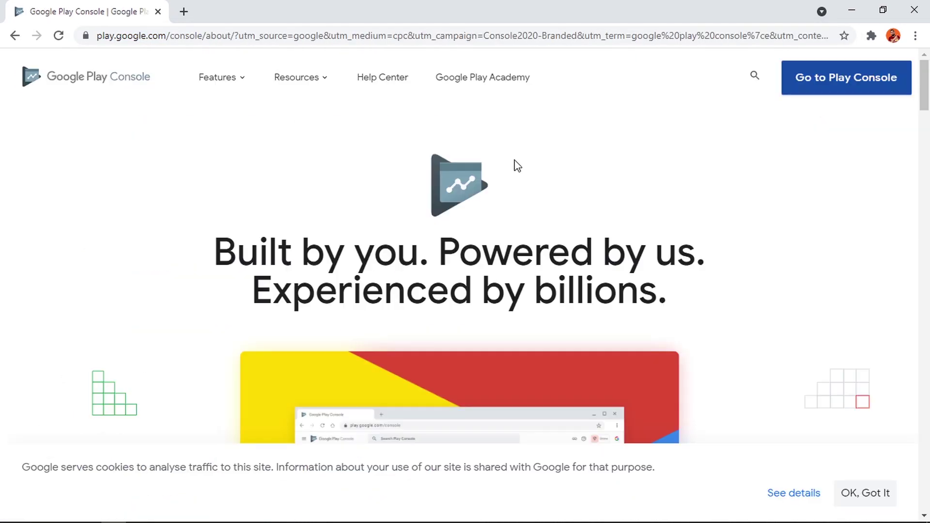
pyautogui.click(844, 83)
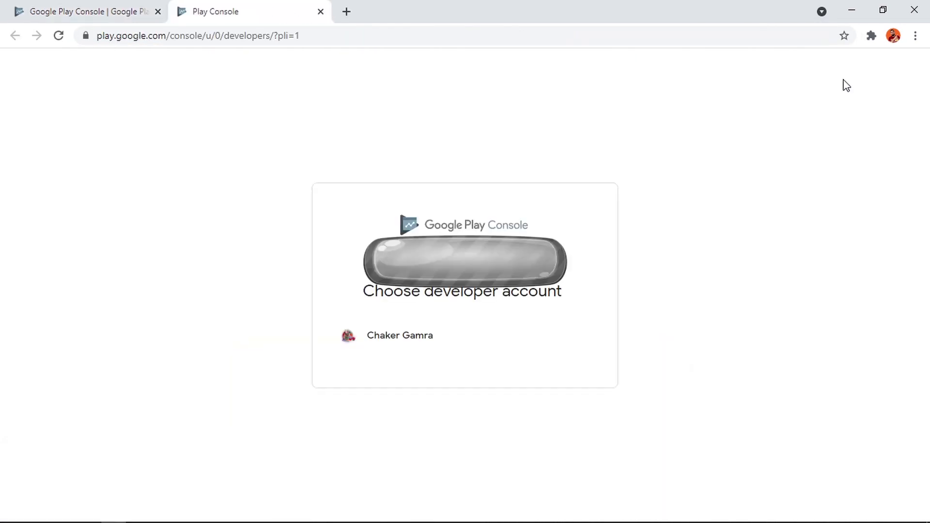
pyautogui.click(424, 335)
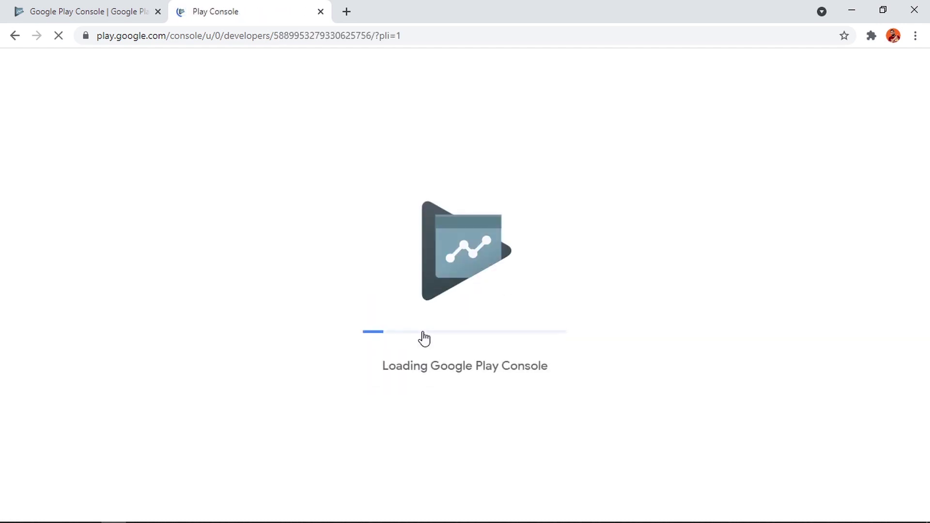
# - Start a new app named 'Stack Ball 3D' set up as a free game
pyautogui.scroll(-3, 450, 407)
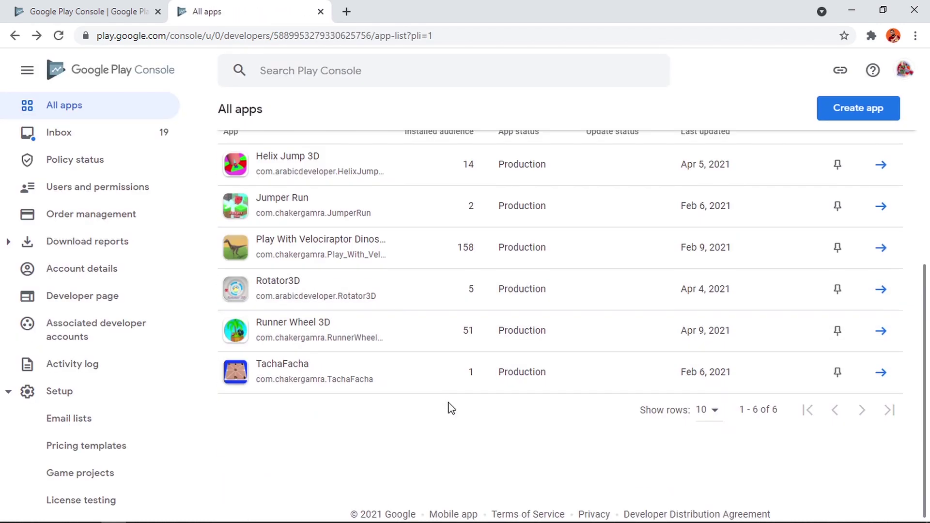
pyautogui.scroll(5, 454, 392)
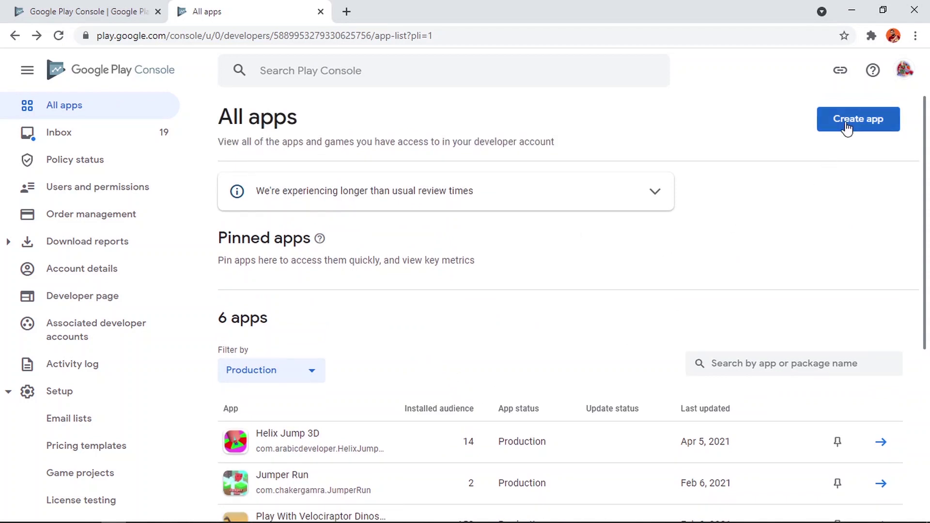
pyautogui.click(871, 123)
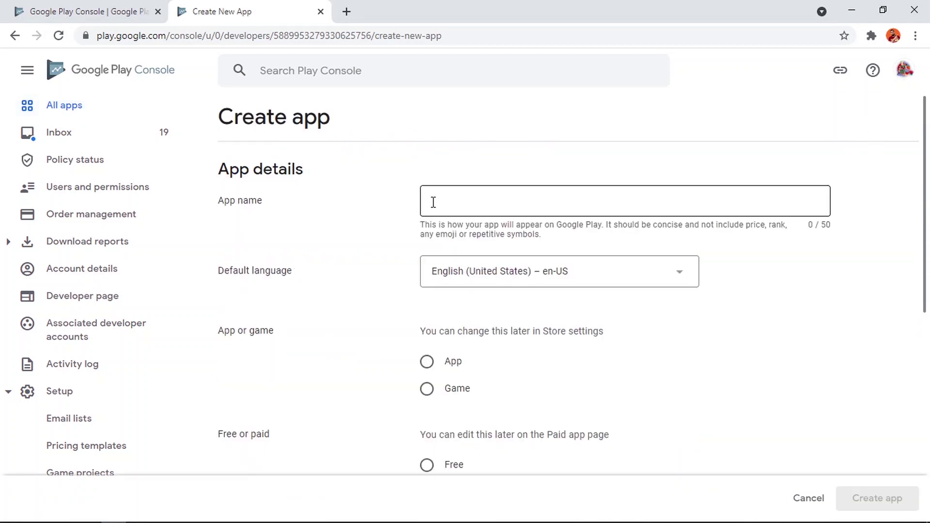
pyautogui.click(466, 202)
pyautogui.write('S')
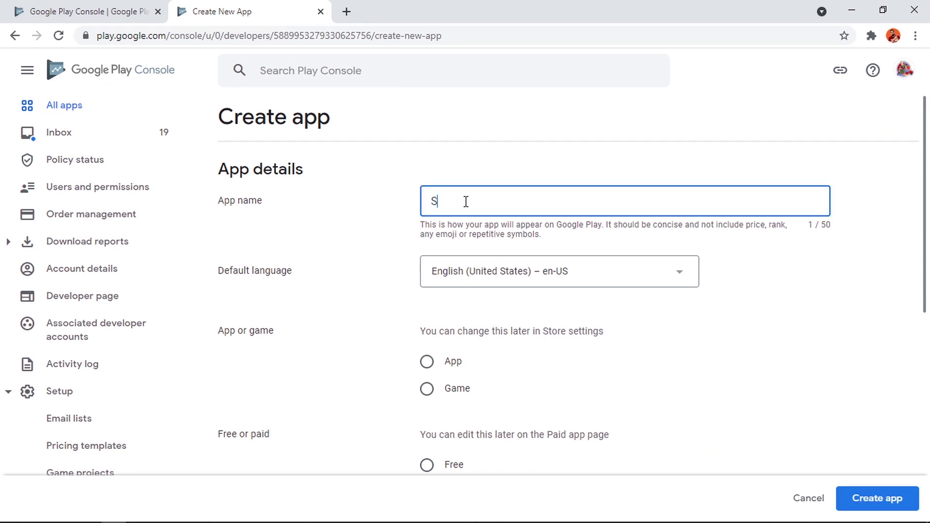
pyautogui.write('tack Ball 3D')
pyautogui.scroll(-2, 479, 298)
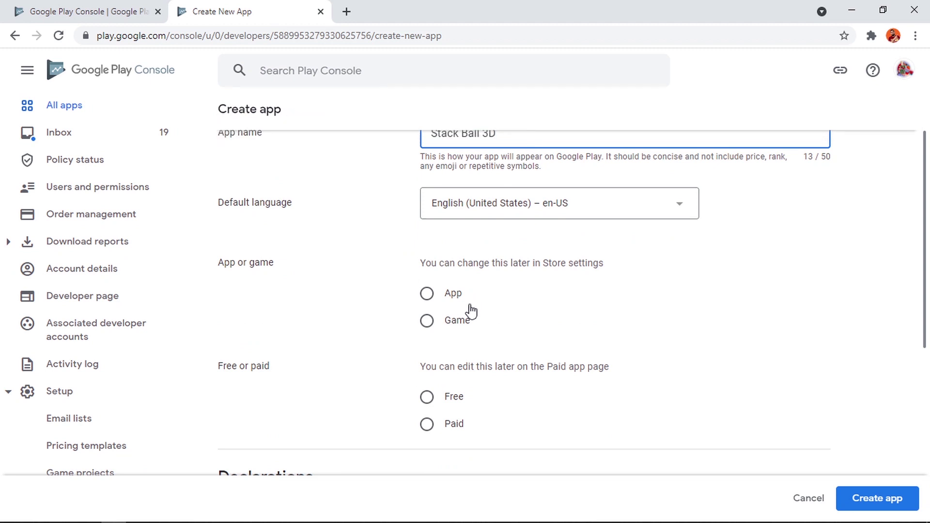
pyautogui.click(427, 322)
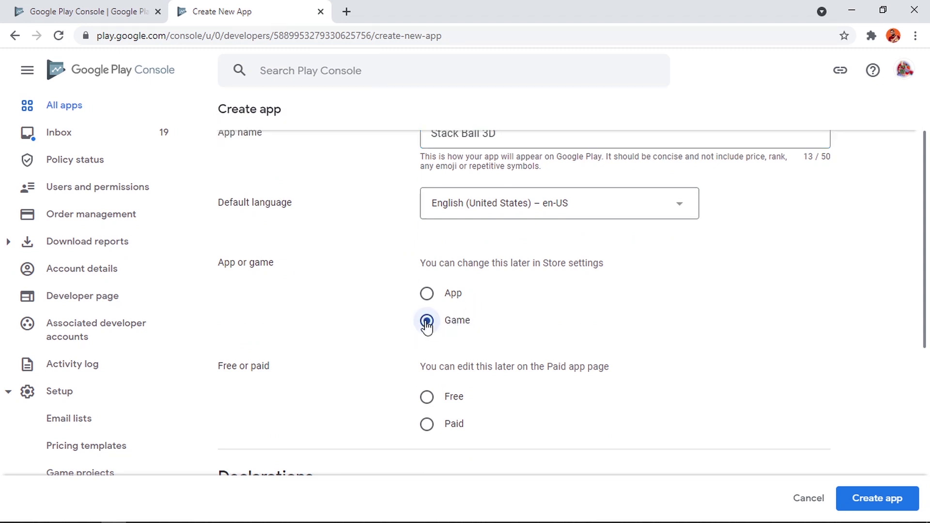
pyautogui.click(429, 398)
# - Accept the US export laws and Developer Program Policies declarations and create the app
pyautogui.scroll(-5, 497, 394)
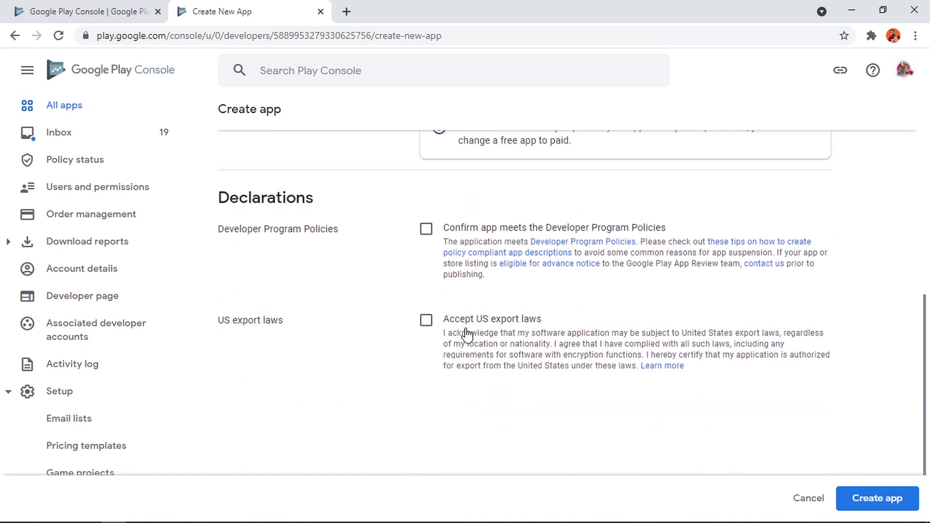
pyautogui.click(426, 321)
pyautogui.click(427, 229)
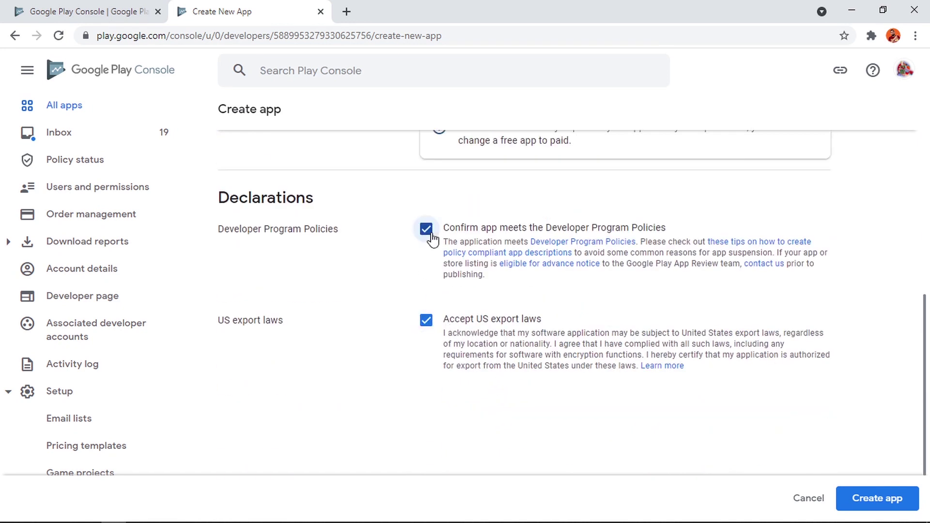
pyautogui.scroll(-1, 359, 292)
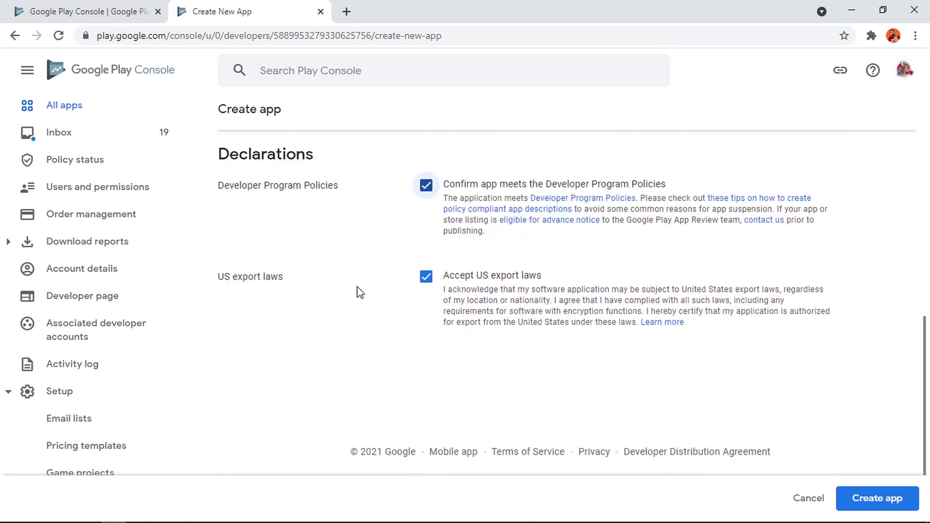
pyautogui.click(894, 502)
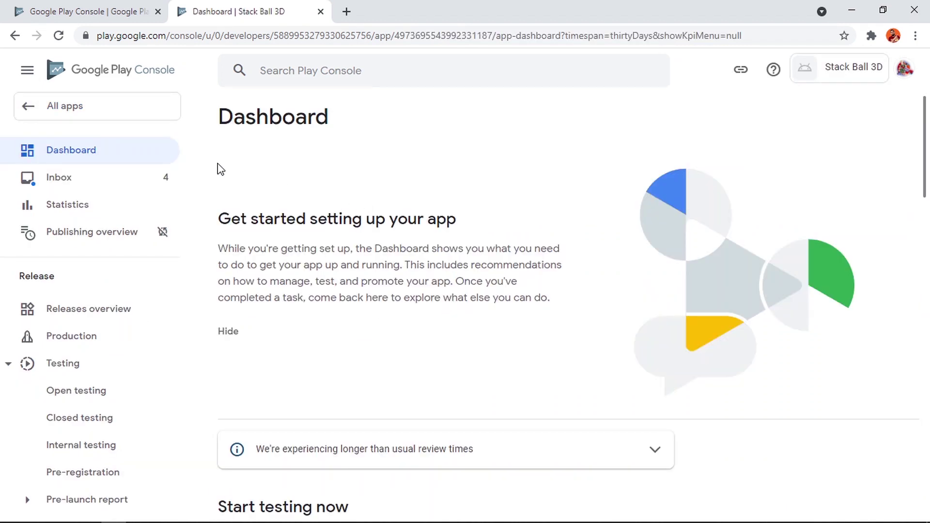
# - Save App access as 'All functionality is available' without special access, then return to the Dashboard
pyautogui.scroll(-7, 291, 172)
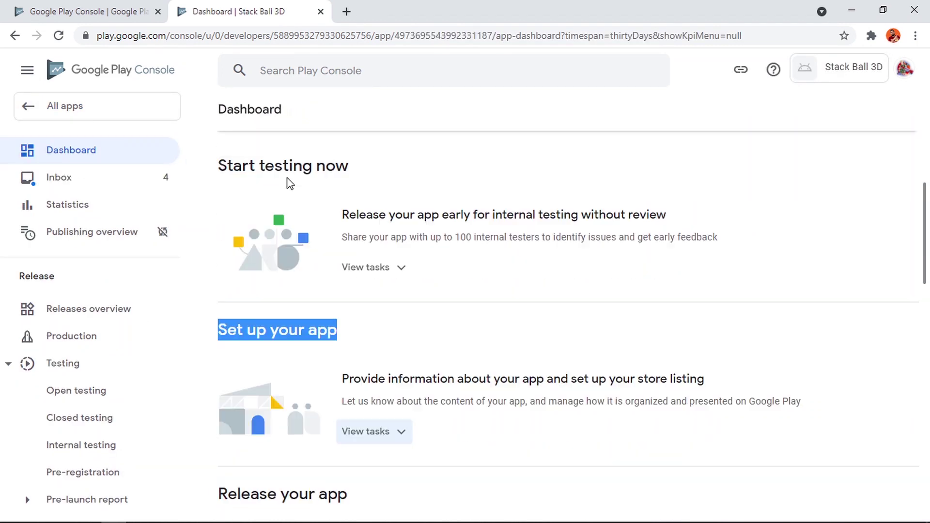
pyautogui.scroll(-1, 294, 296)
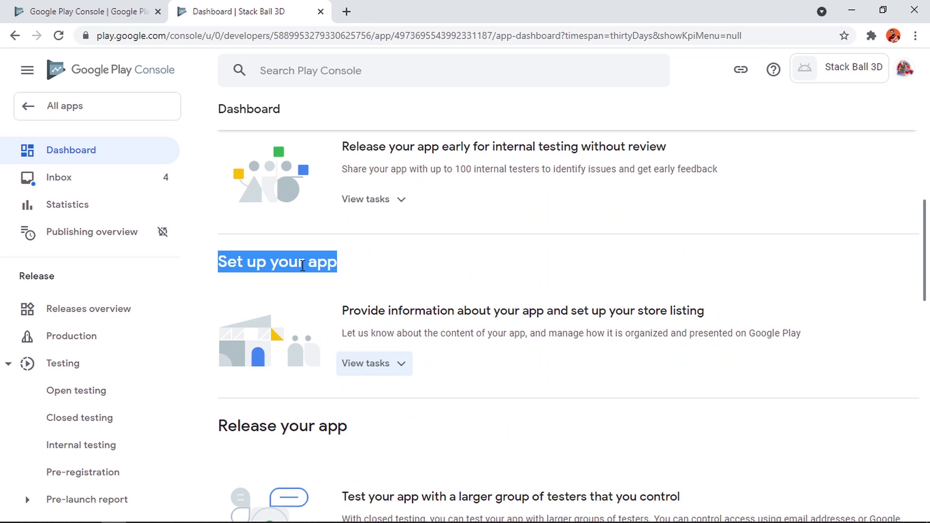
pyautogui.scroll(-1, 303, 273)
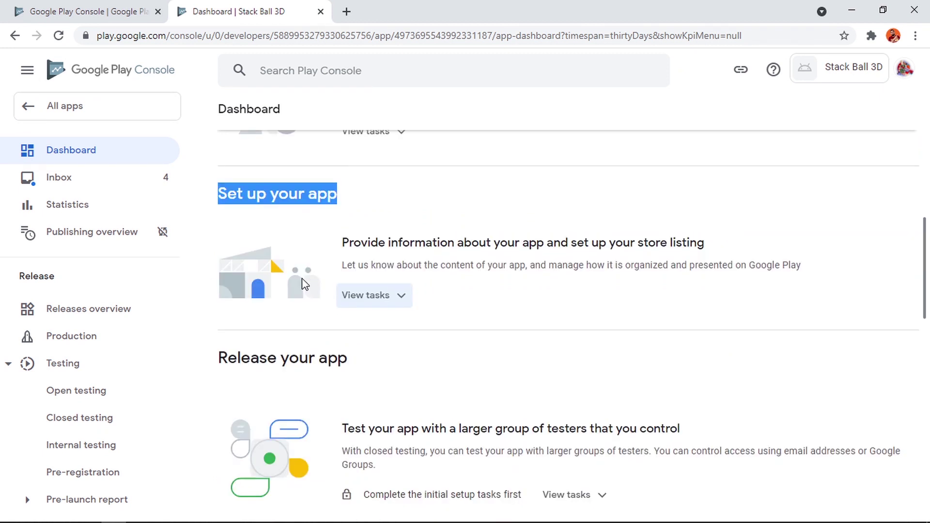
pyautogui.click(405, 295)
pyautogui.scroll(-2, 446, 347)
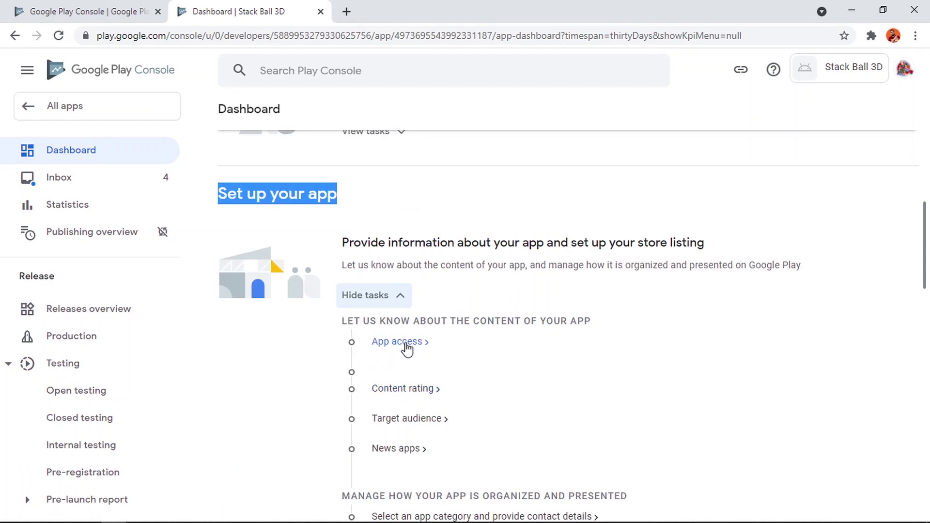
pyautogui.click(408, 345)
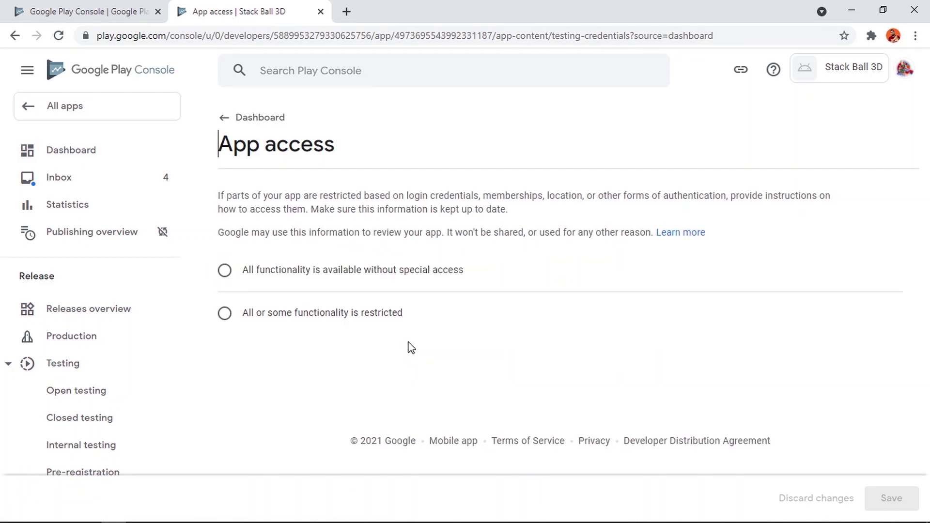
pyautogui.click(296, 274)
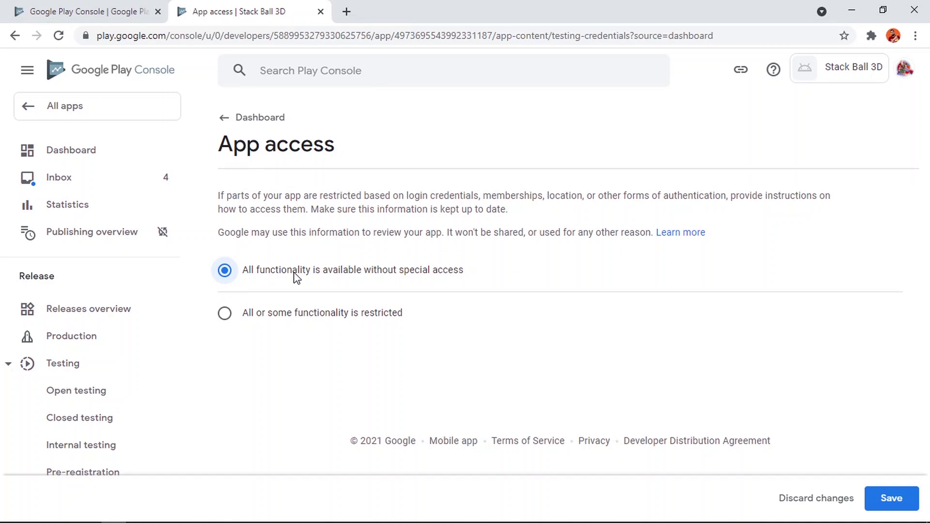
pyautogui.click(894, 500)
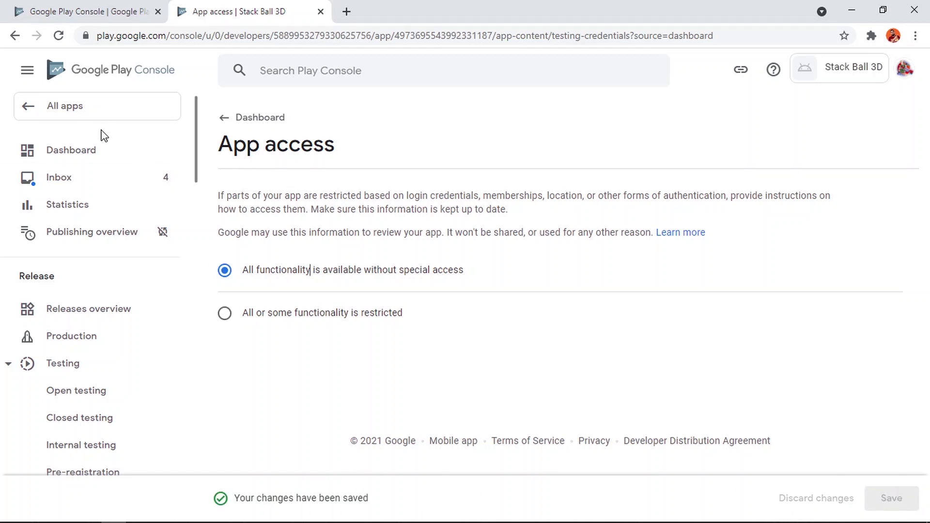
pyautogui.click(99, 149)
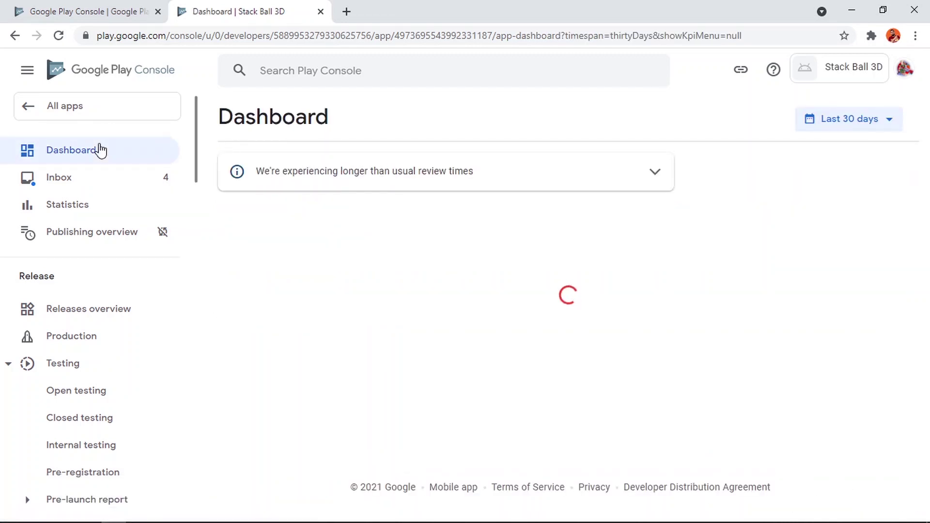
# - Start the content rating questionnaire with the contact e-mail address and Game as category
pyautogui.scroll(-7, 300, 276)
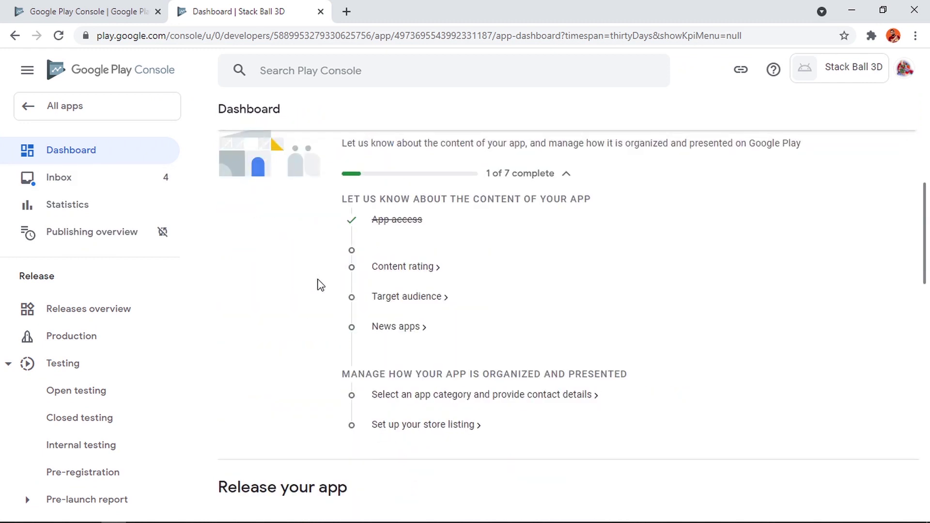
pyautogui.click(414, 267)
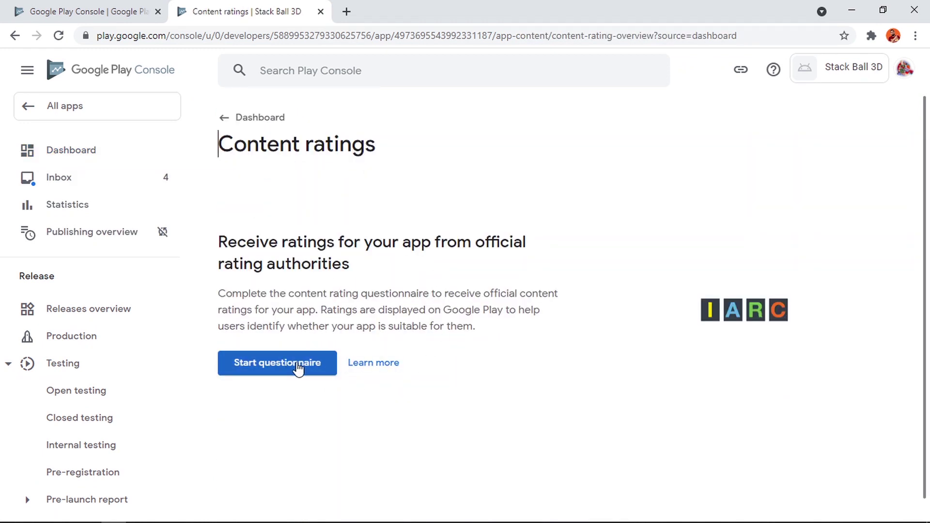
pyautogui.click(298, 369)
pyautogui.click(470, 201)
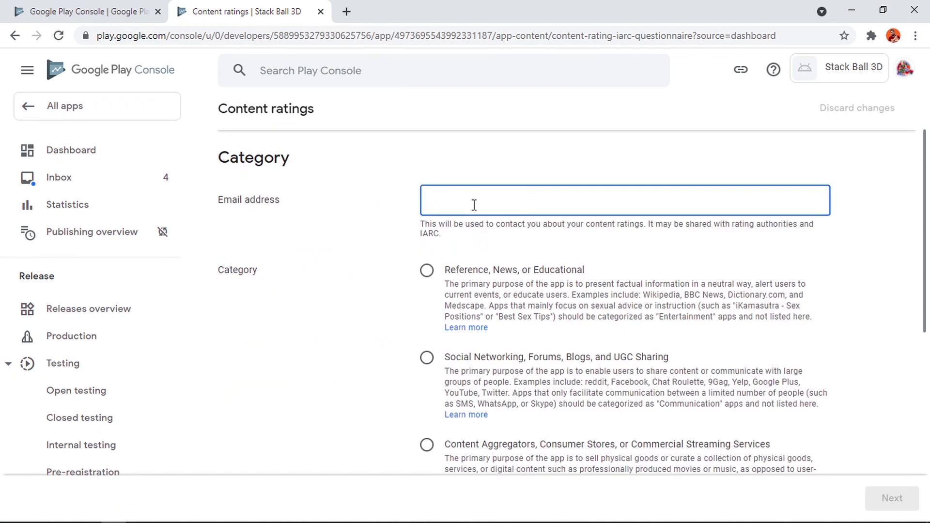
pyautogui.hotkey('ctrl', 'v')
pyautogui.scroll(-3, 470, 293)
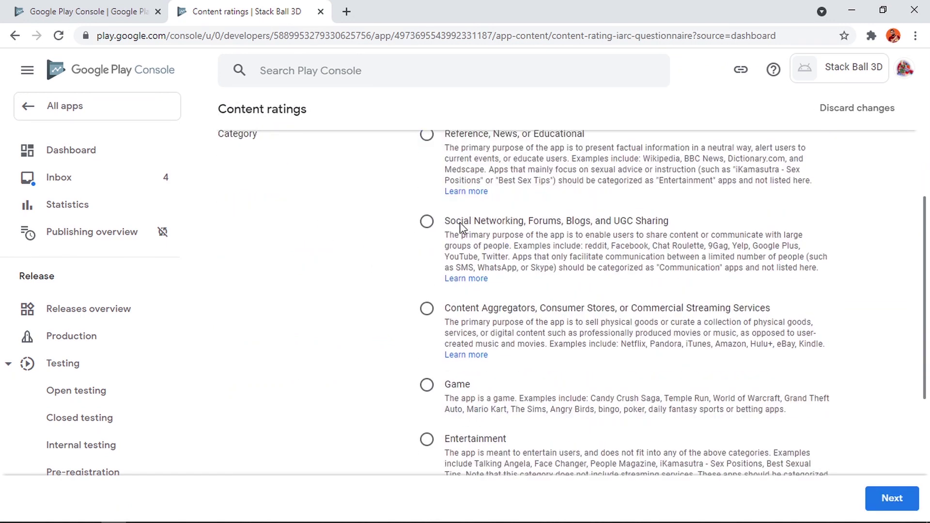
pyautogui.scroll(-2, 469, 293)
pyautogui.click(426, 316)
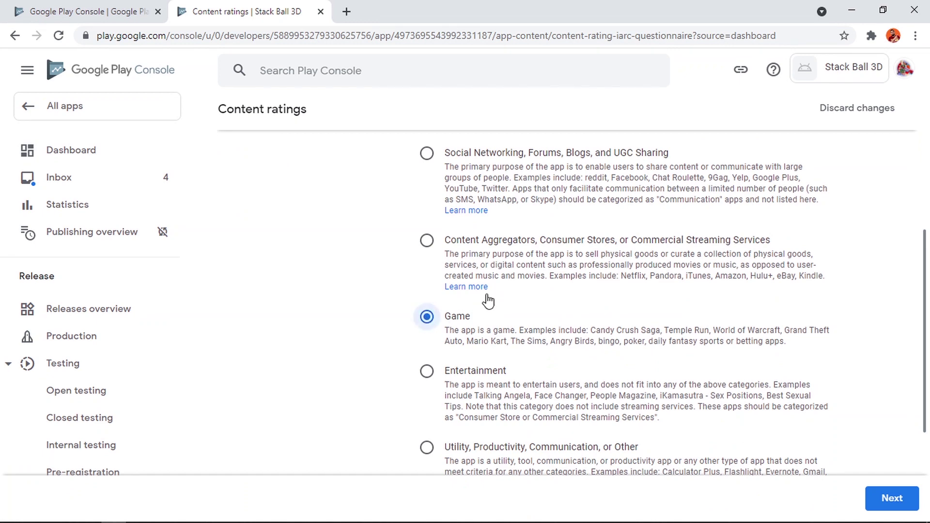
pyautogui.scroll(-3, 488, 300)
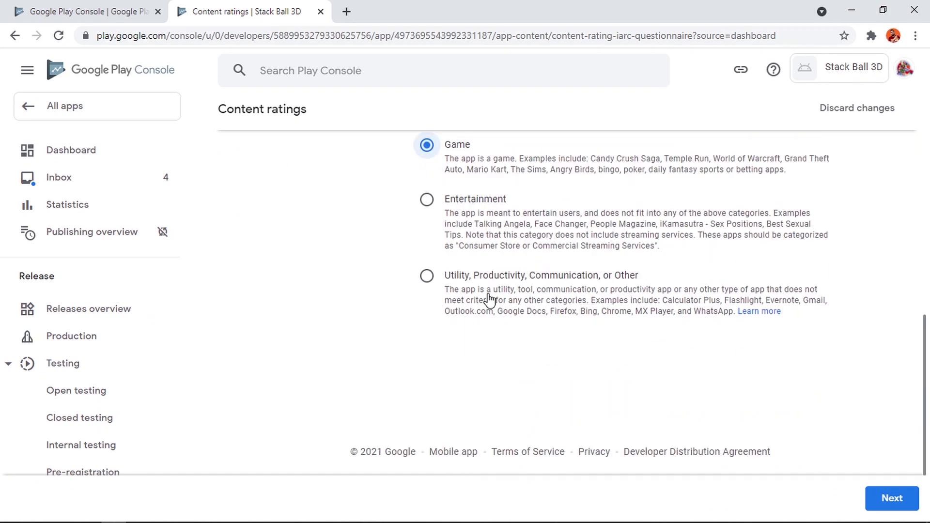
pyautogui.click(892, 499)
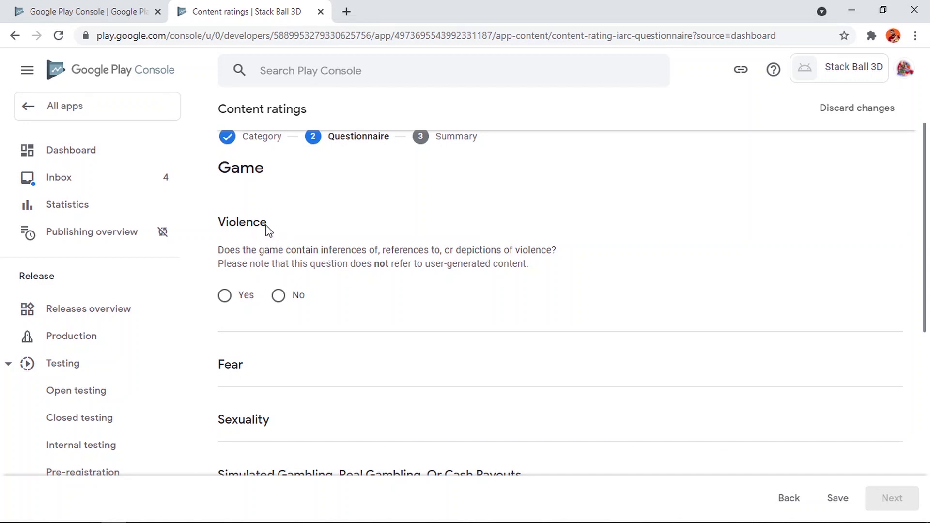
# - Answer No to every questionnaire question, from violence through terrorism
pyautogui.click(279, 296)
pyautogui.scroll(-3, 289, 303)
pyautogui.click(279, 302)
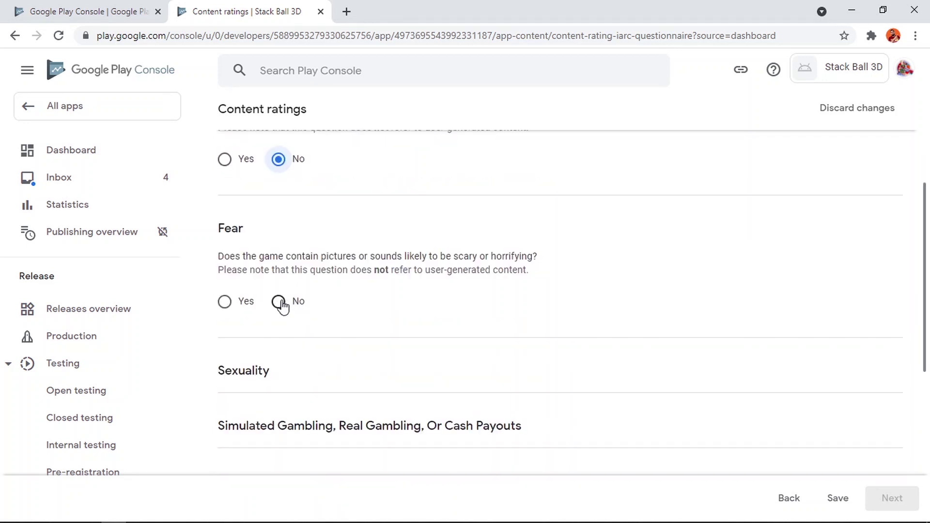
pyautogui.scroll(-7, 339, 300)
pyautogui.click(279, 246)
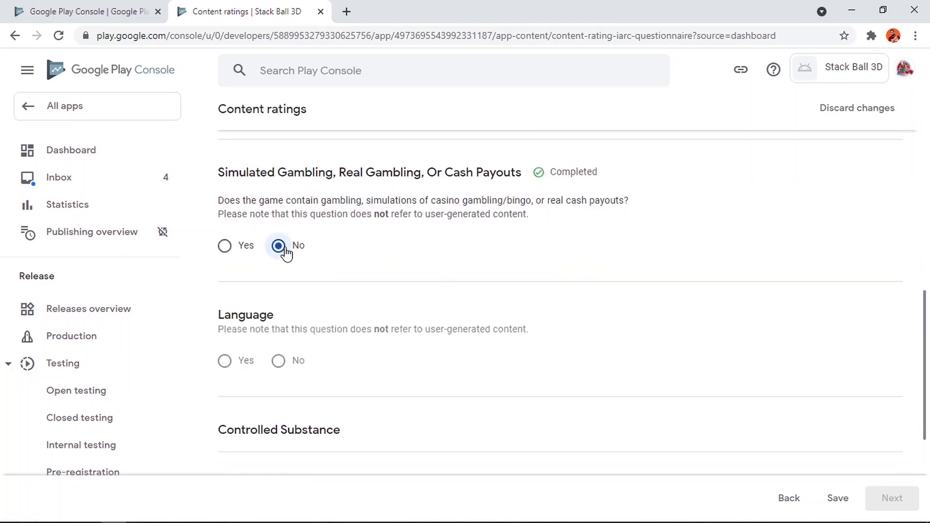
pyautogui.scroll(-3, 322, 291)
pyautogui.click(278, 252)
pyautogui.scroll(-4, 338, 270)
pyautogui.click(278, 264)
pyautogui.scroll(-3, 306, 239)
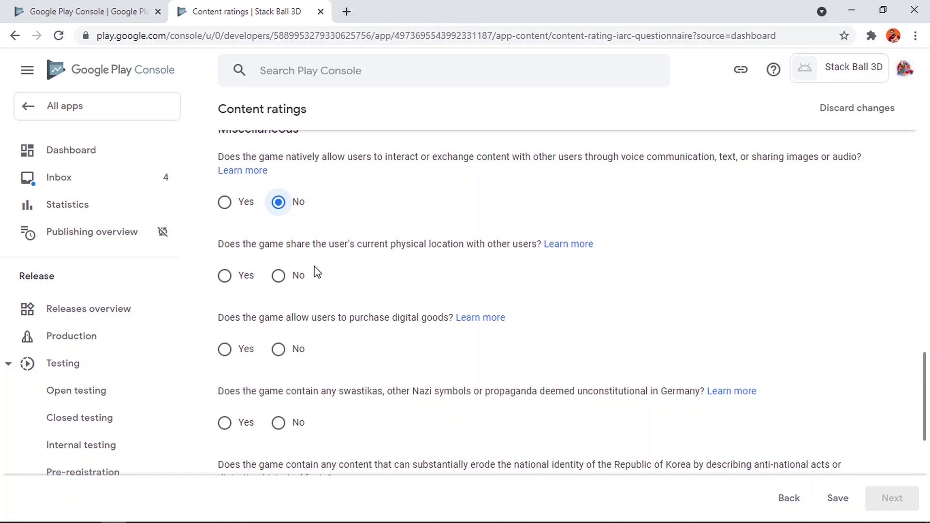
pyautogui.click(278, 275)
pyautogui.scroll(-1, 278, 275)
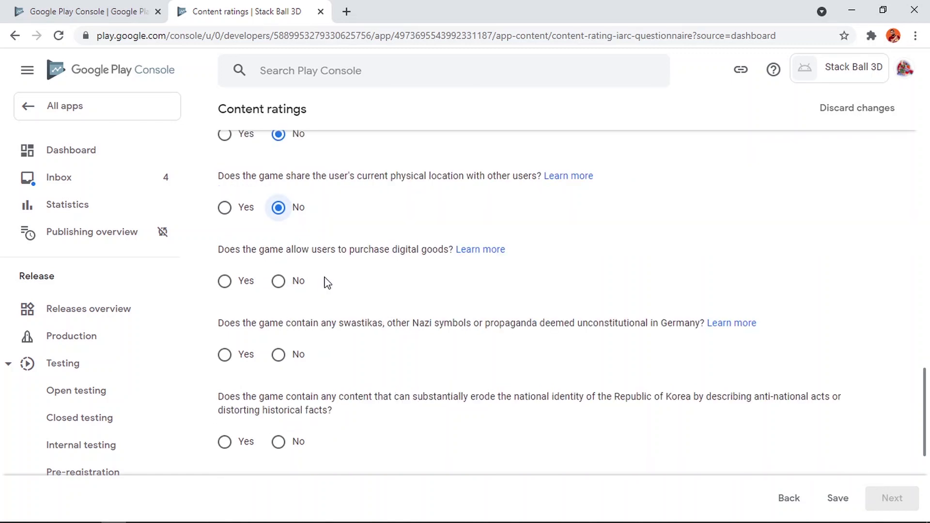
pyautogui.click(301, 282)
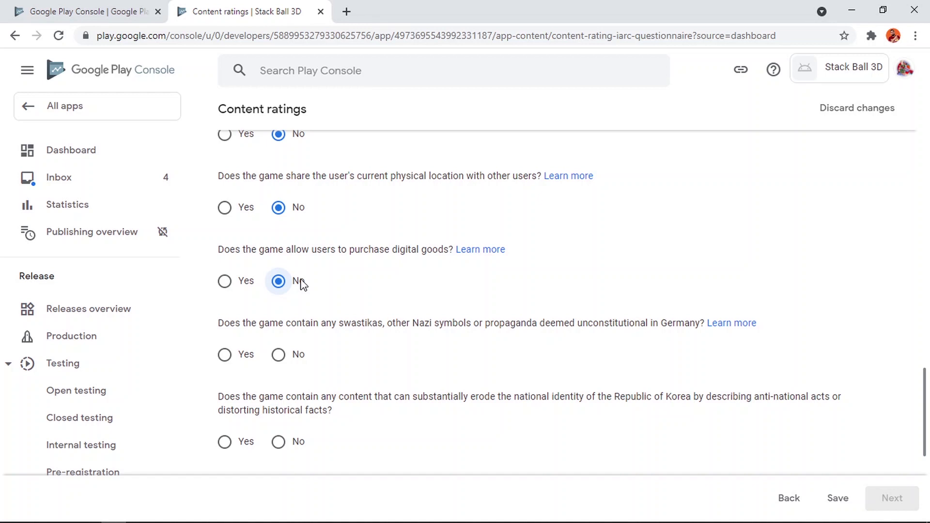
pyautogui.scroll(-1, 301, 283)
pyautogui.click(300, 283)
pyautogui.scroll(-1, 299, 283)
pyautogui.click(298, 304)
pyautogui.scroll(-2, 299, 303)
pyautogui.click(298, 243)
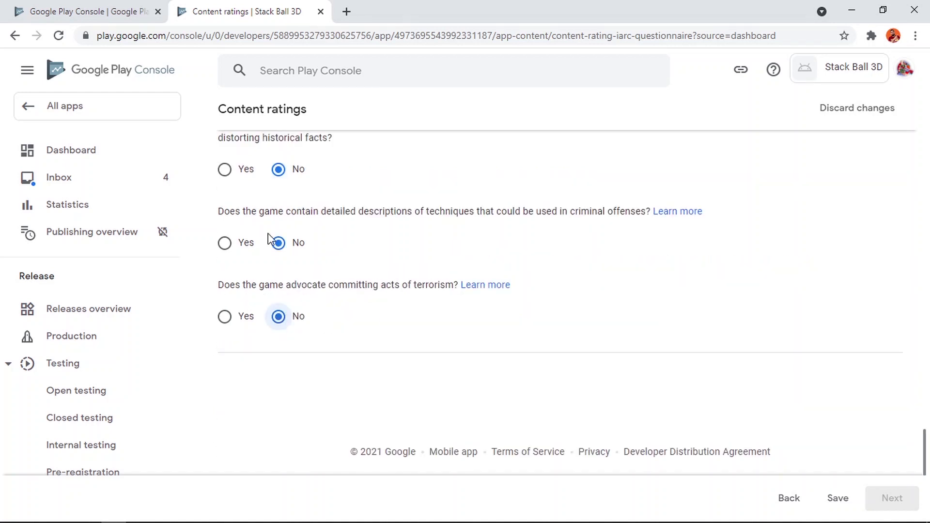
pyautogui.click(300, 317)
# - Save the answers and submit the questionnaire to receive IARC ratings
pyautogui.click(838, 500)
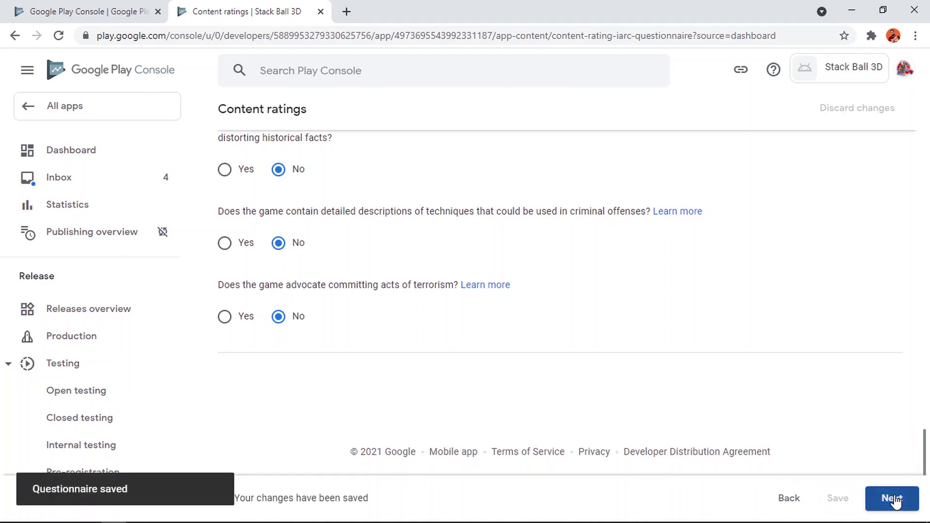
pyautogui.click(894, 499)
pyautogui.click(877, 498)
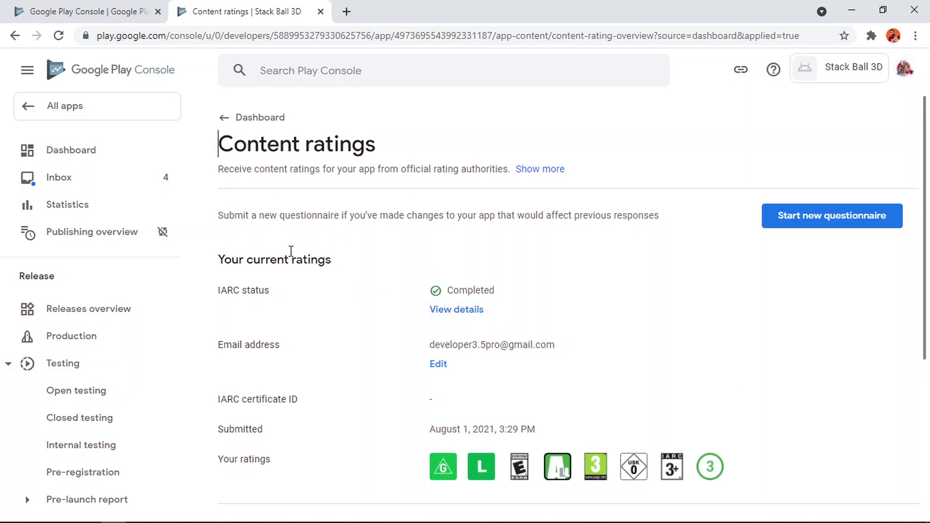
# - Save the Ads declaration as 'No, my app does not contain ads' and return to the Dashboard
pyautogui.click(87, 146)
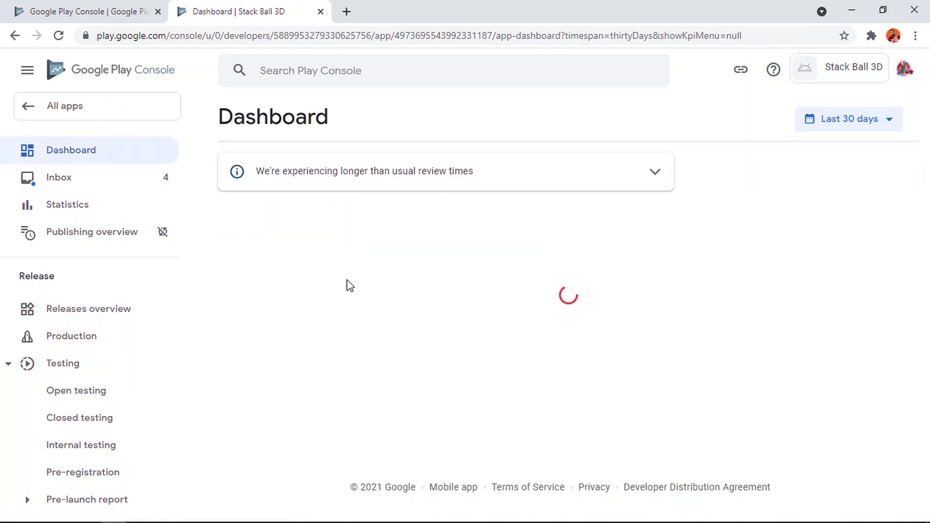
pyautogui.scroll(-5, 347, 283)
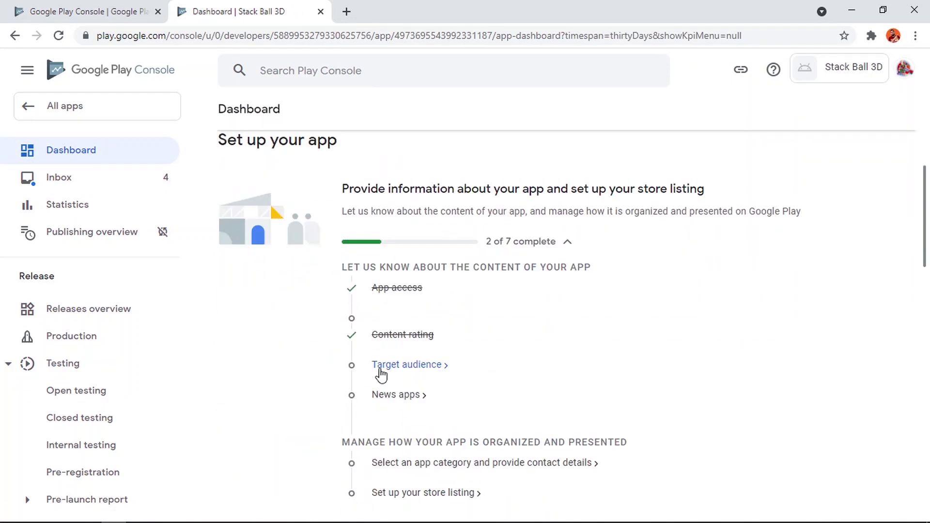
pyautogui.click(405, 366)
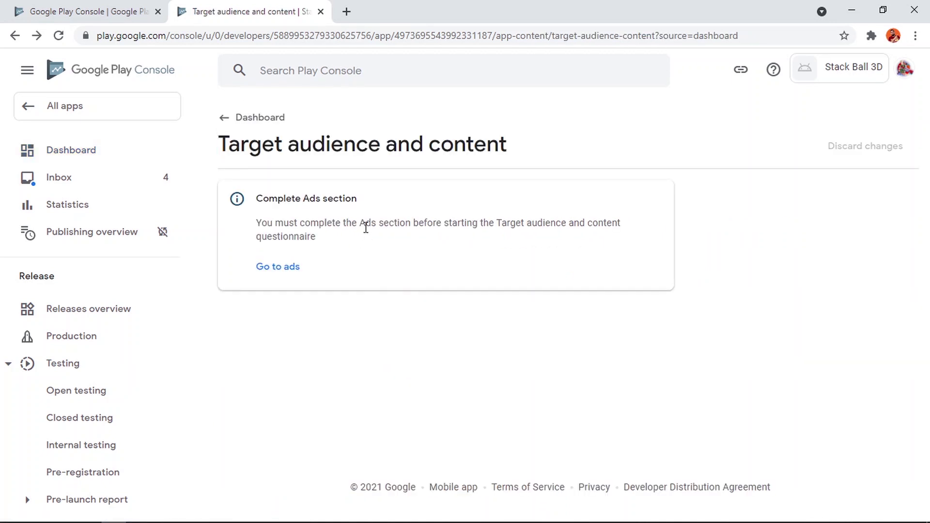
pyautogui.moveTo(255, 201); pyautogui.dragTo(363, 205)
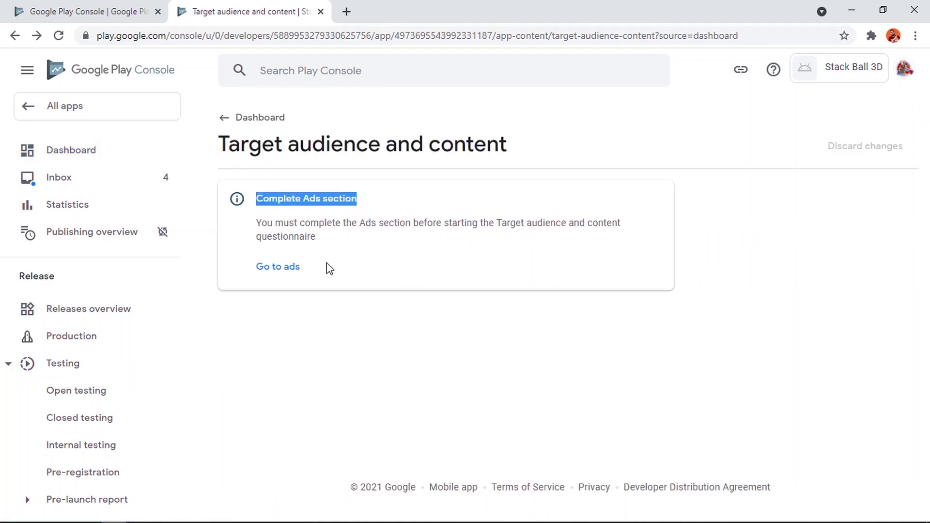
pyautogui.click(277, 270)
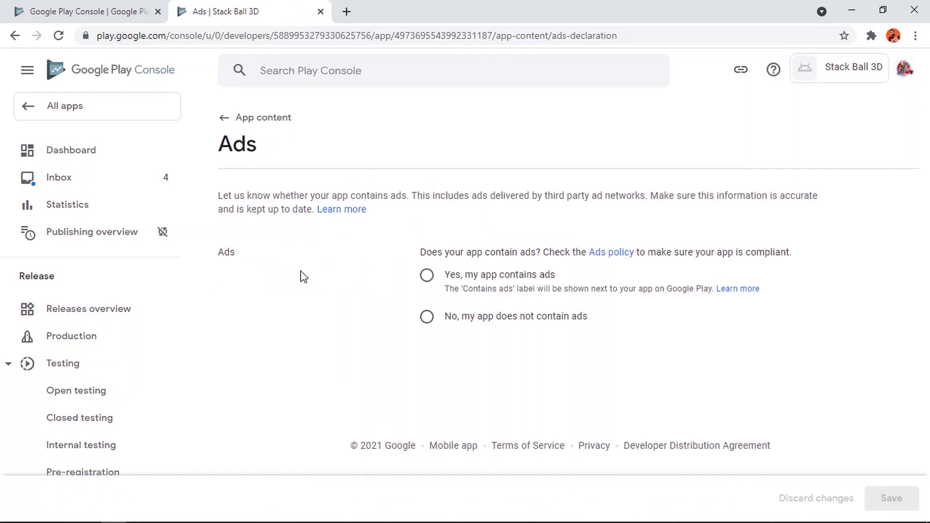
pyautogui.click(427, 317)
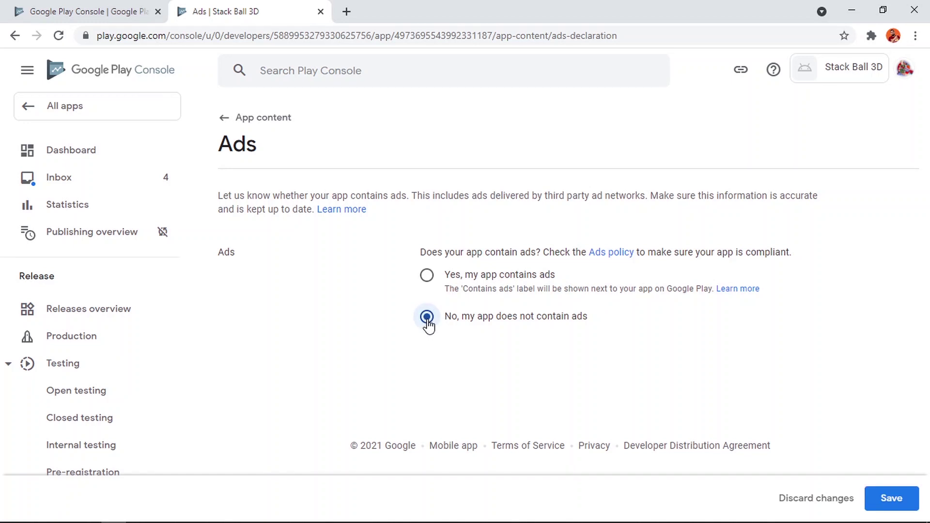
pyautogui.click(915, 502)
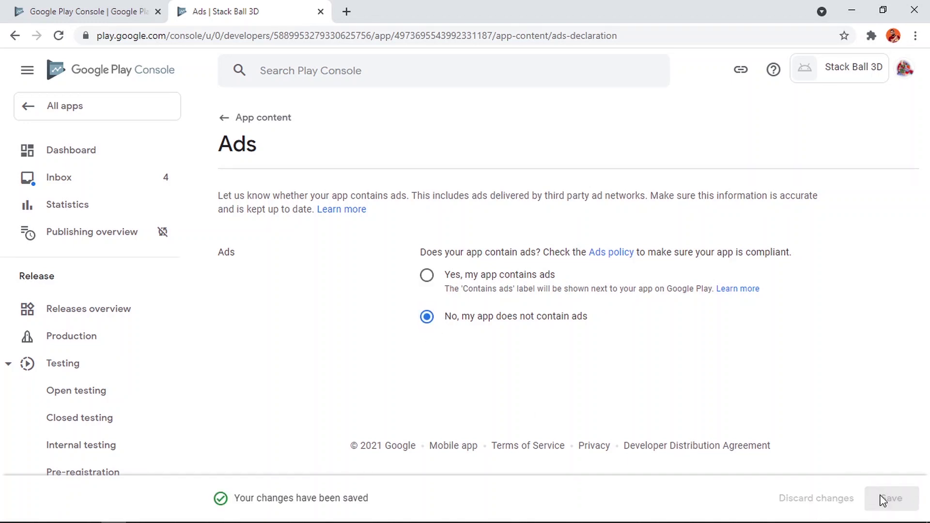
pyautogui.click(103, 154)
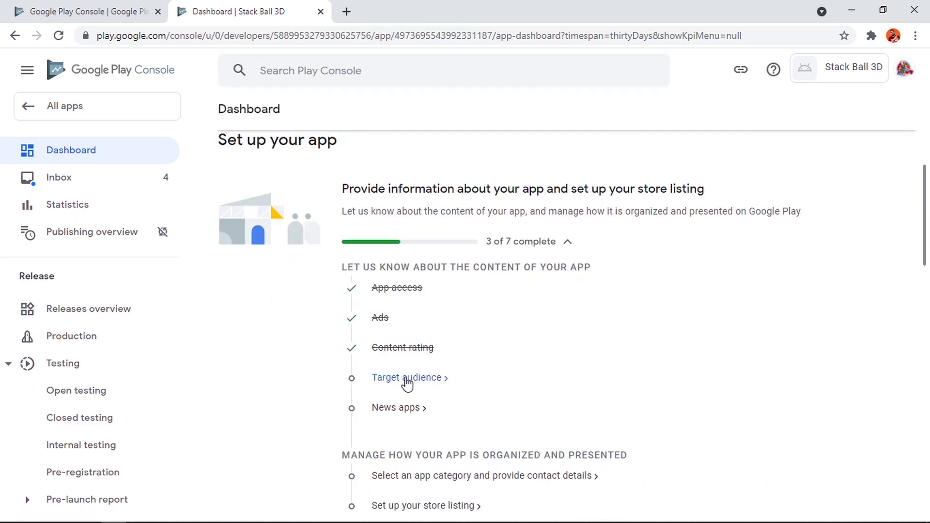
# - Save target age groups 13-15, 16-17 and 18 and over, answering Yes to appealing to children
pyautogui.click(407, 379)
pyautogui.scroll(-3, 352, 331)
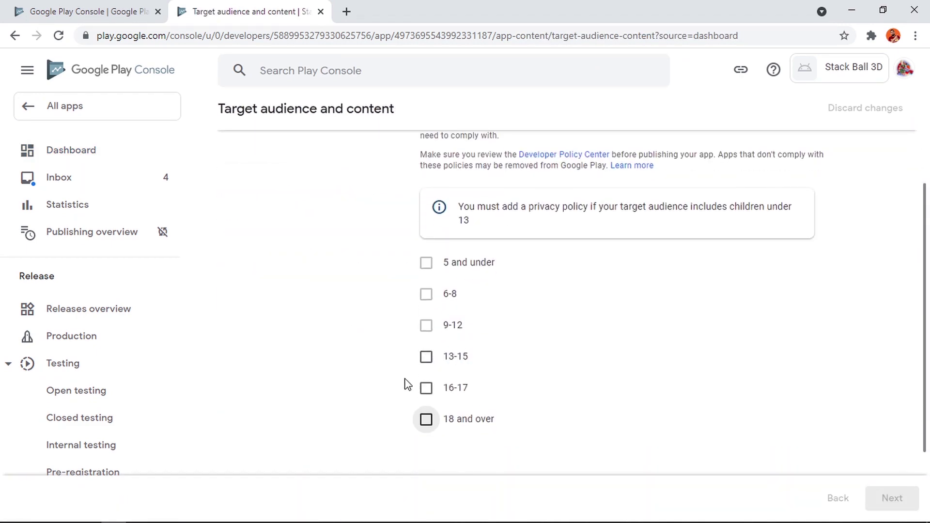
pyautogui.click(426, 357)
pyautogui.click(426, 388)
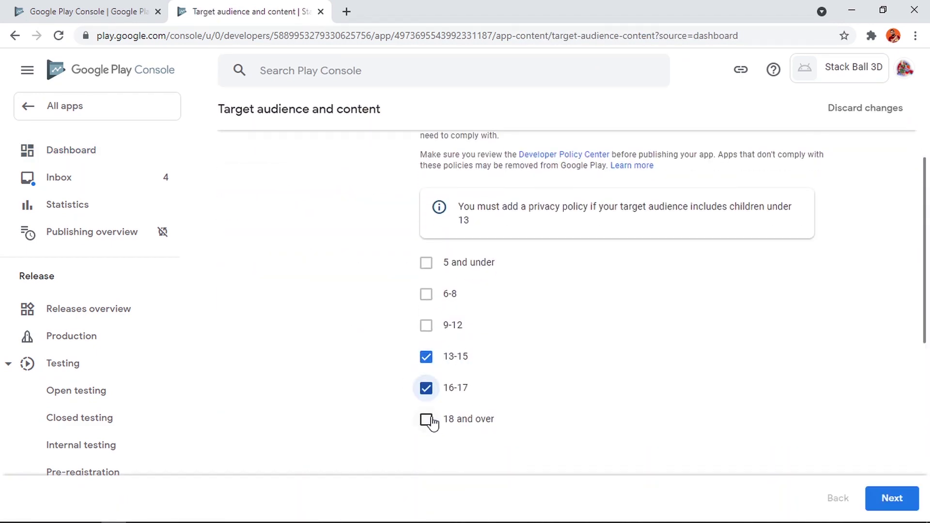
pyautogui.click(429, 421)
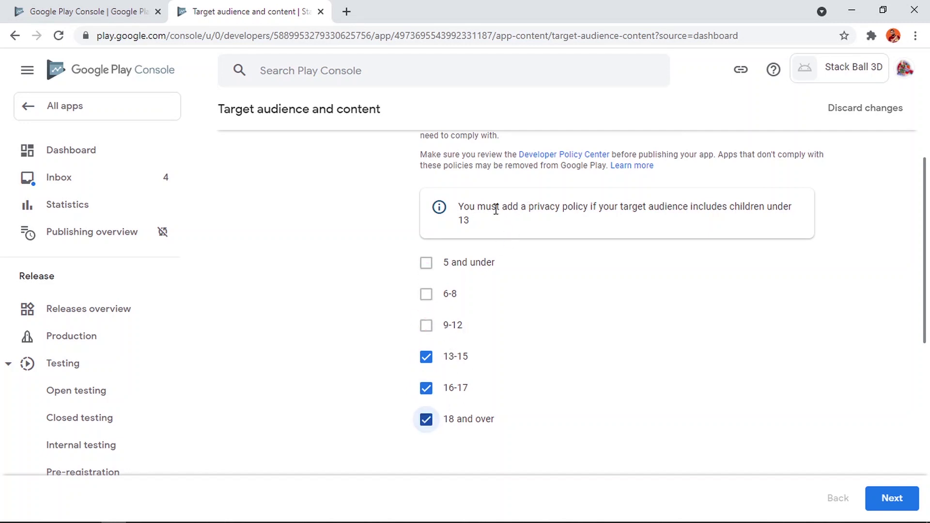
pyautogui.scroll(-1, 528, 254)
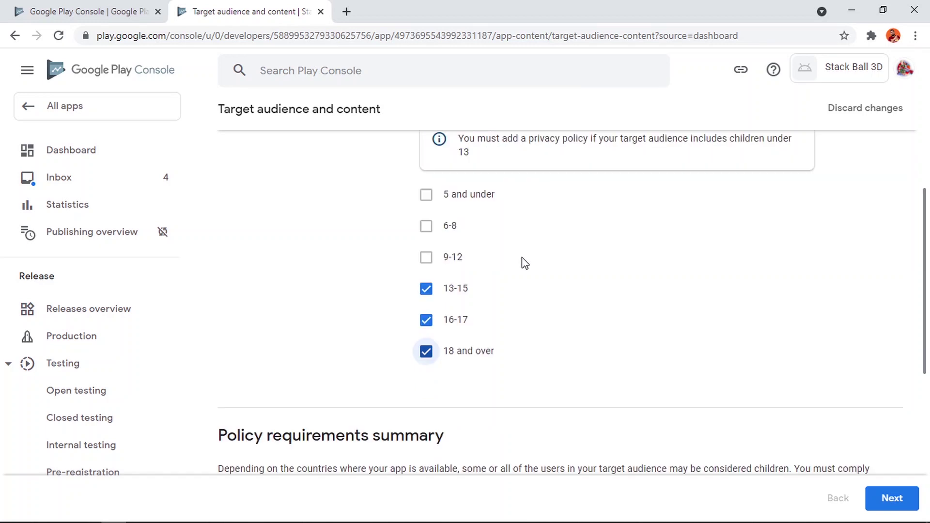
pyautogui.click(892, 498)
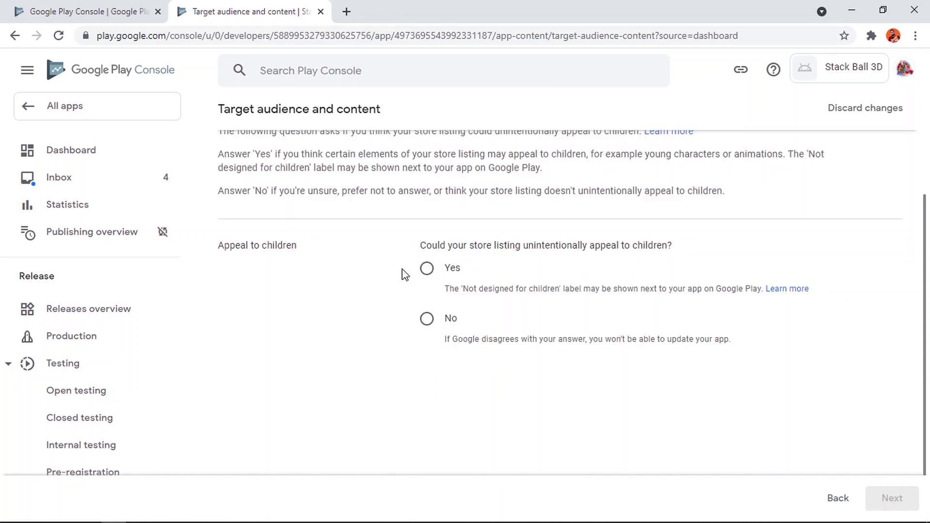
pyautogui.click(430, 269)
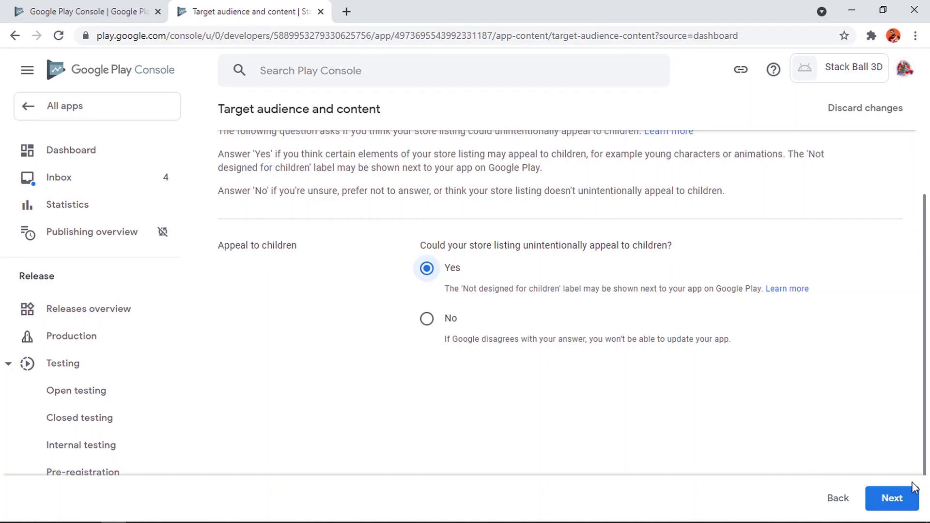
pyautogui.click(893, 499)
pyautogui.click(899, 499)
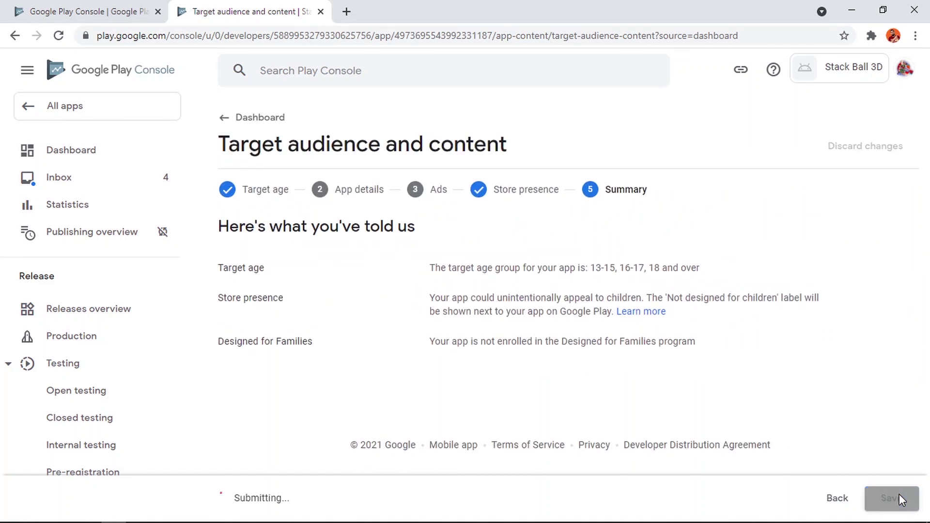
pyautogui.click(218, 117)
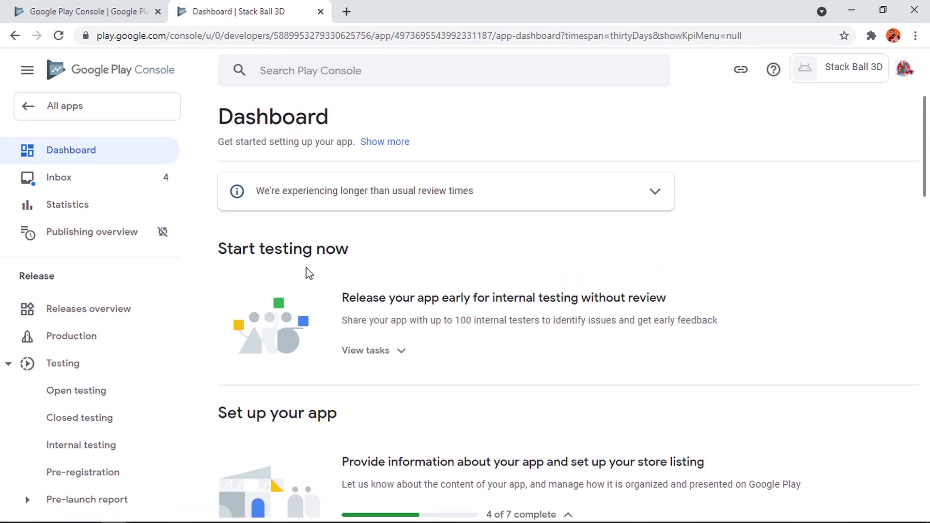
# - Save the News apps declaration as No and return to the Dashboard
pyautogui.scroll(-7, 308, 274)
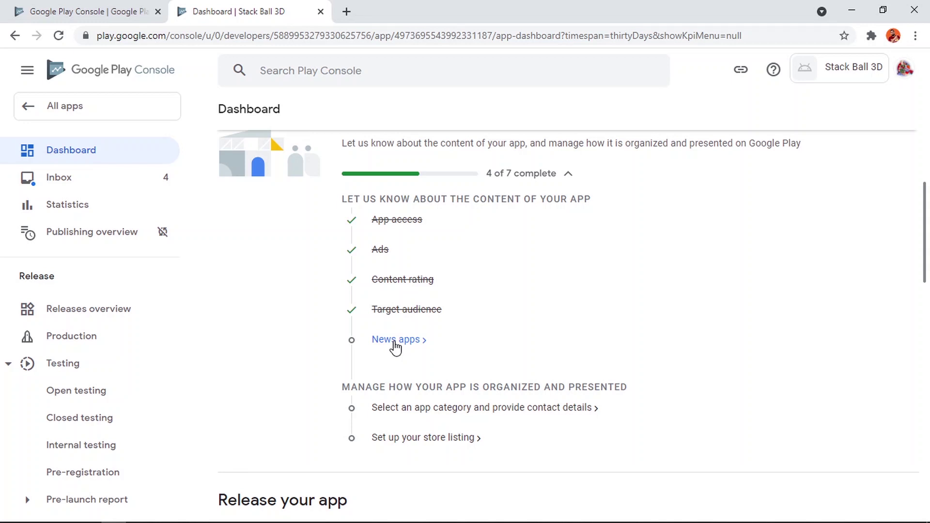
pyautogui.click(395, 342)
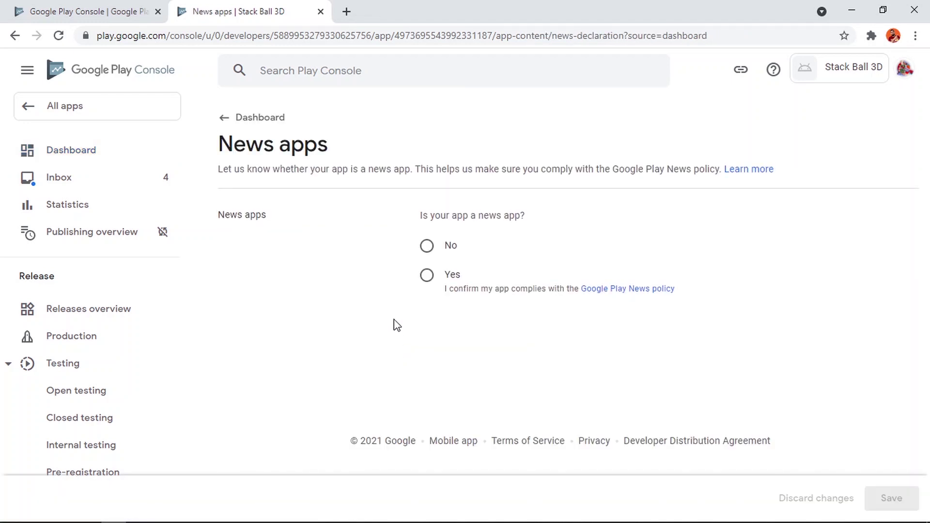
pyautogui.click(427, 247)
pyautogui.click(898, 500)
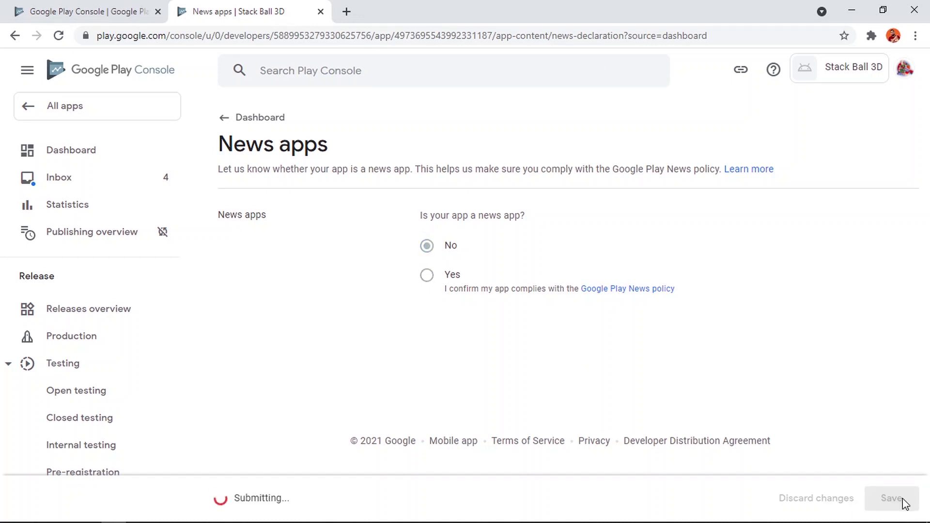
pyautogui.click(226, 118)
pyautogui.scroll(-10, 416, 368)
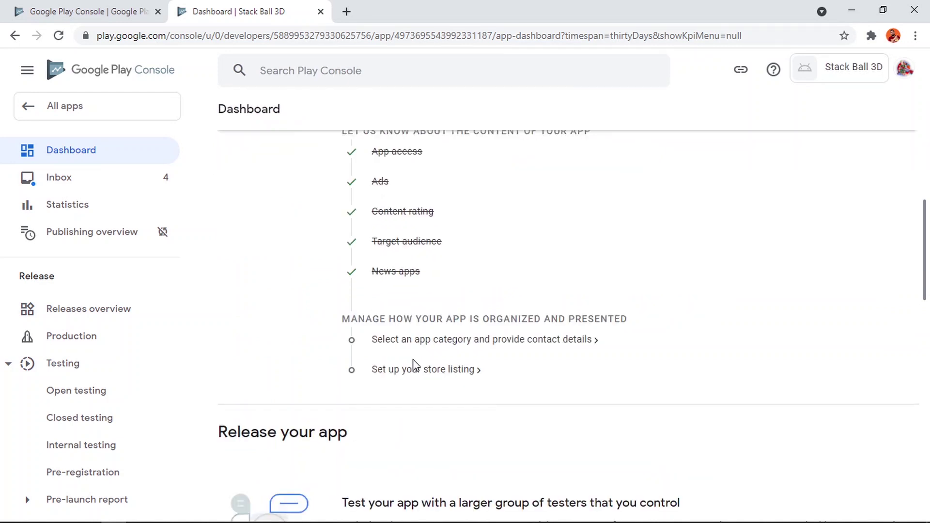
# - Set the app category to Casual in store settings, save, and check the Dashboard checklist
pyautogui.click(469, 342)
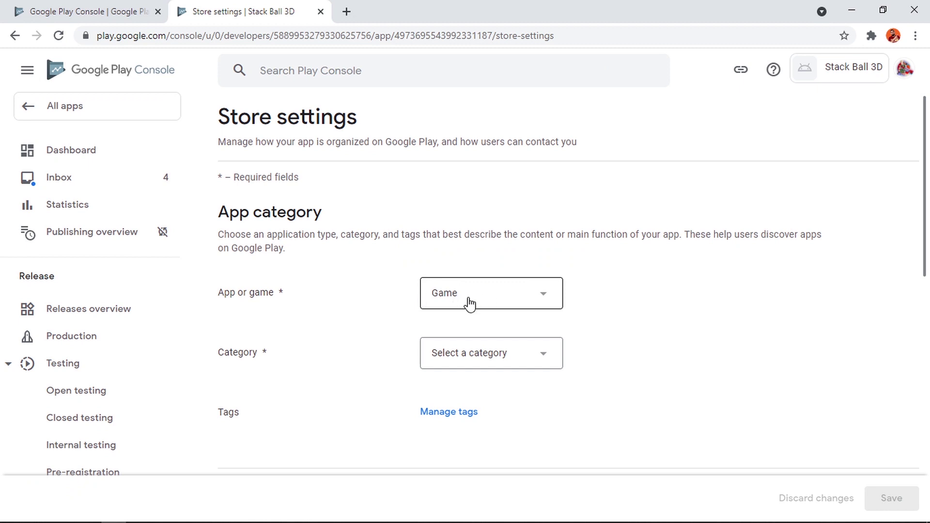
pyautogui.click(495, 356)
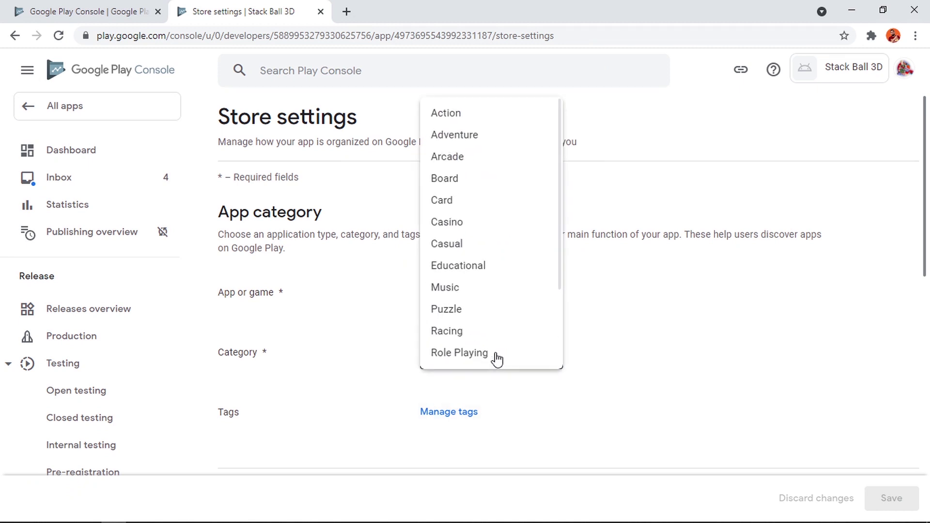
pyautogui.click(472, 246)
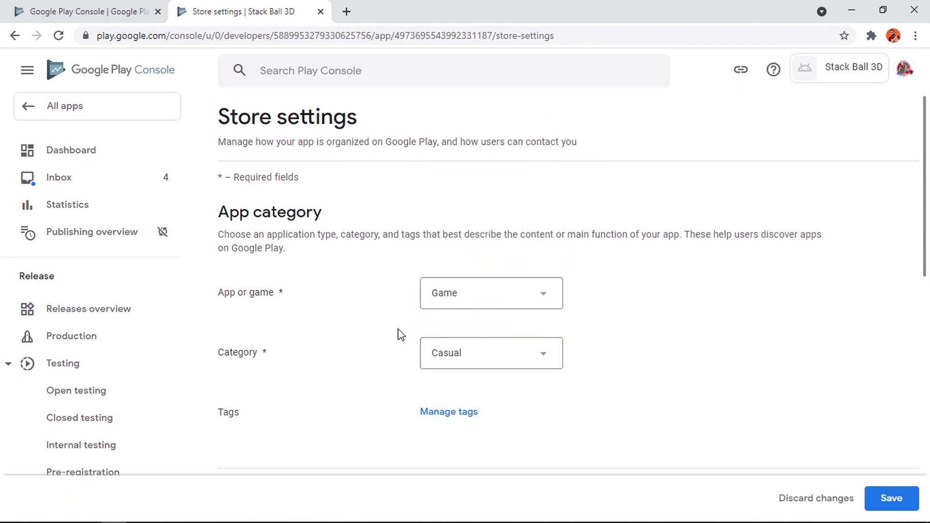
pyautogui.scroll(-3, 399, 333)
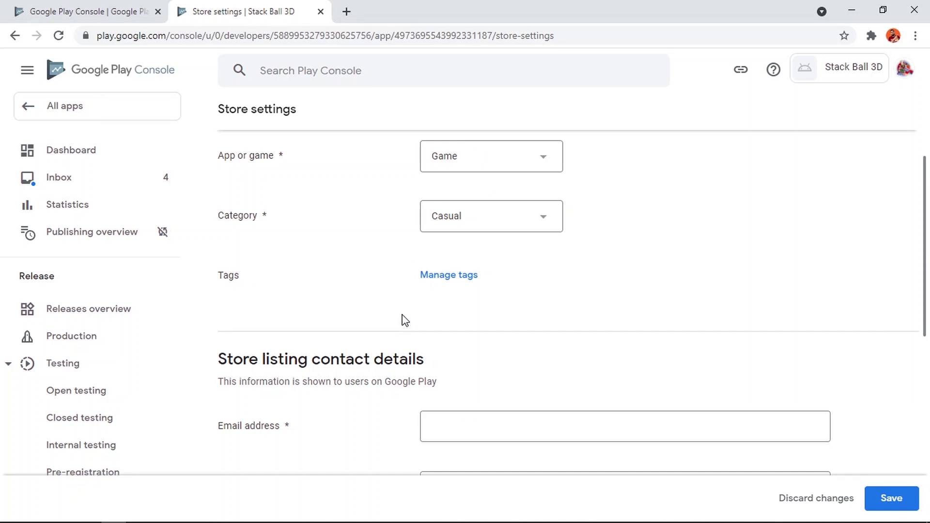
pyautogui.scroll(-3, 391, 300)
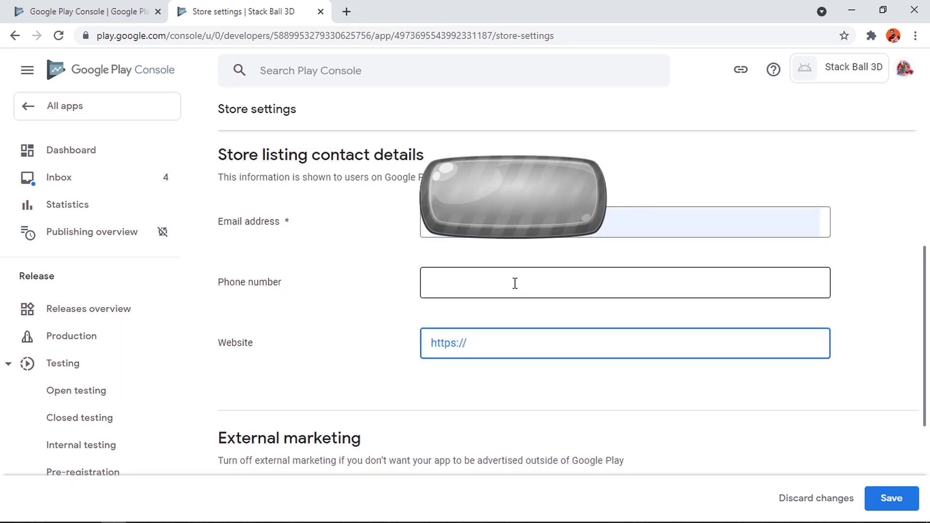
pyautogui.scroll(-3, 521, 400)
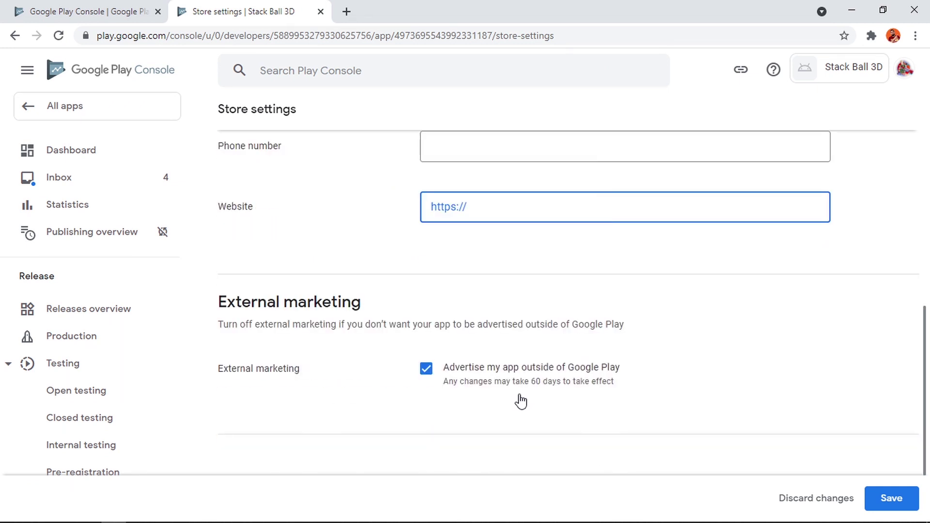
pyautogui.click(889, 497)
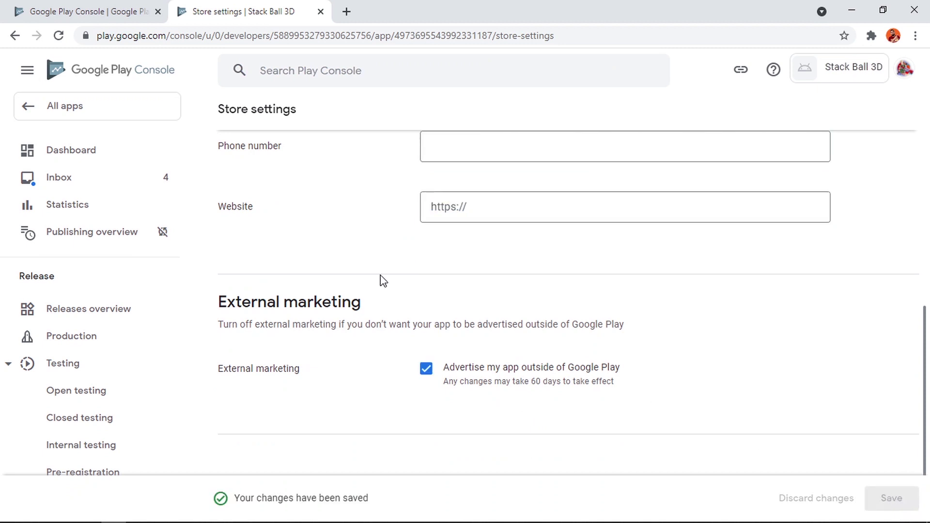
pyautogui.click(76, 152)
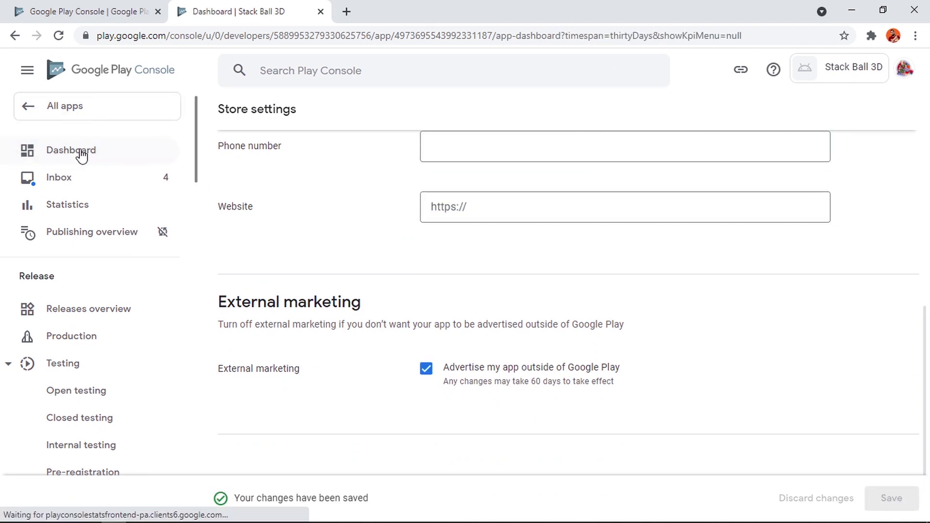
pyautogui.scroll(-10, 338, 309)
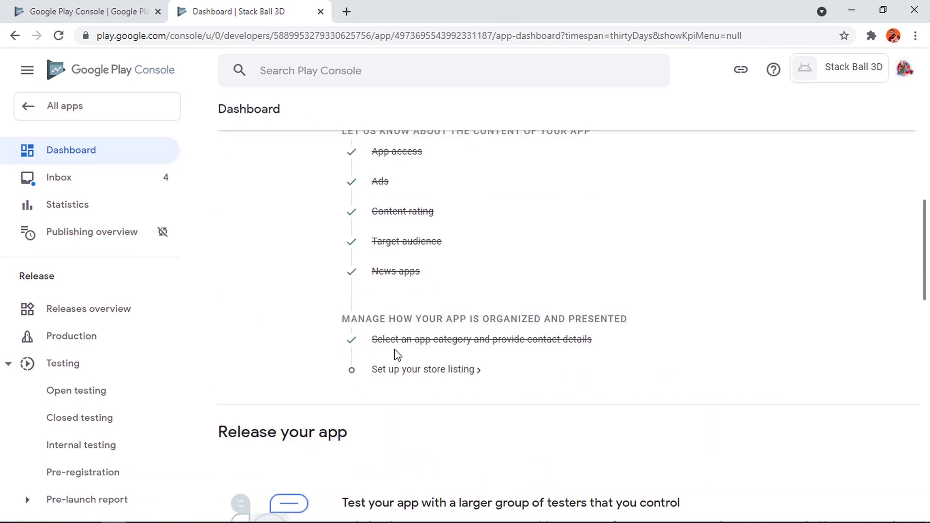
# - Paste the one-line tagline from Description.txt into the Short description field
pyautogui.click(419, 372)
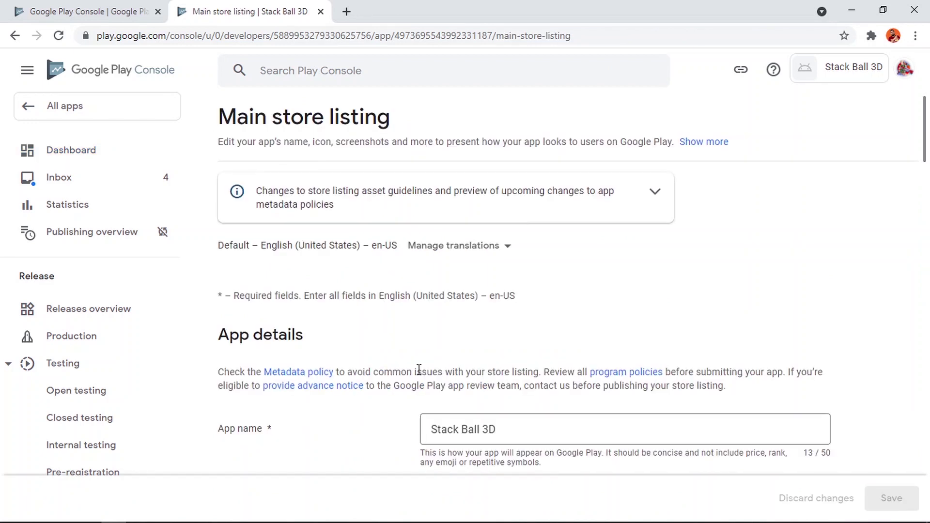
pyautogui.scroll(-3, 419, 371)
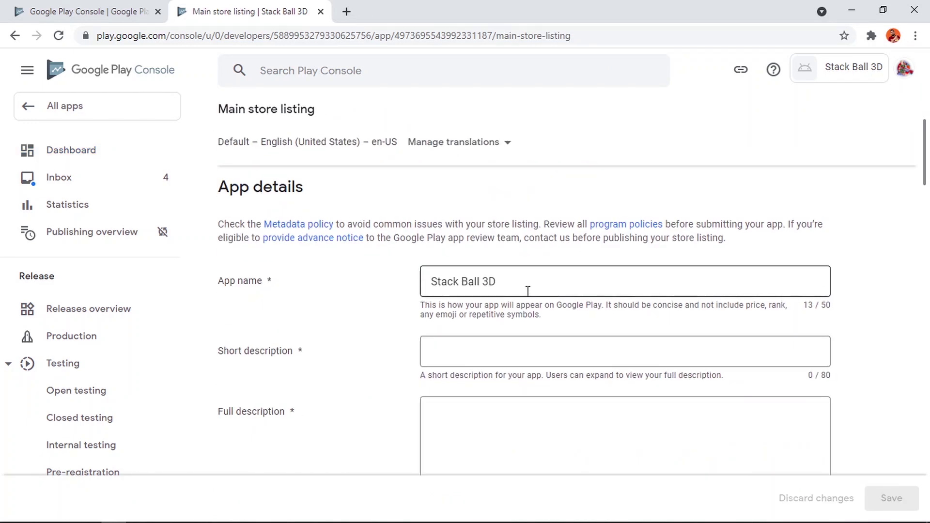
pyautogui.moveTo(527, 290); pyautogui.dragTo(393, 286)
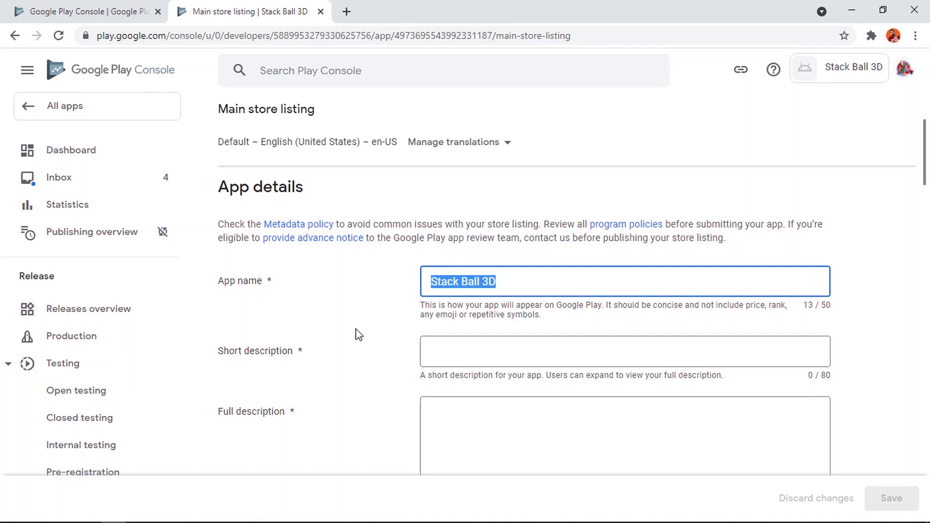
pyautogui.scroll(-3, 359, 334)
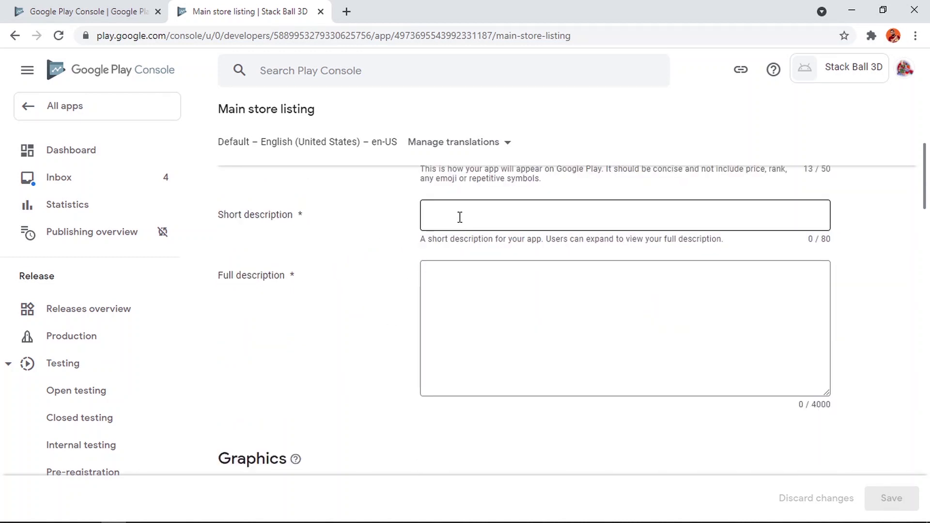
pyautogui.click(164, 514)
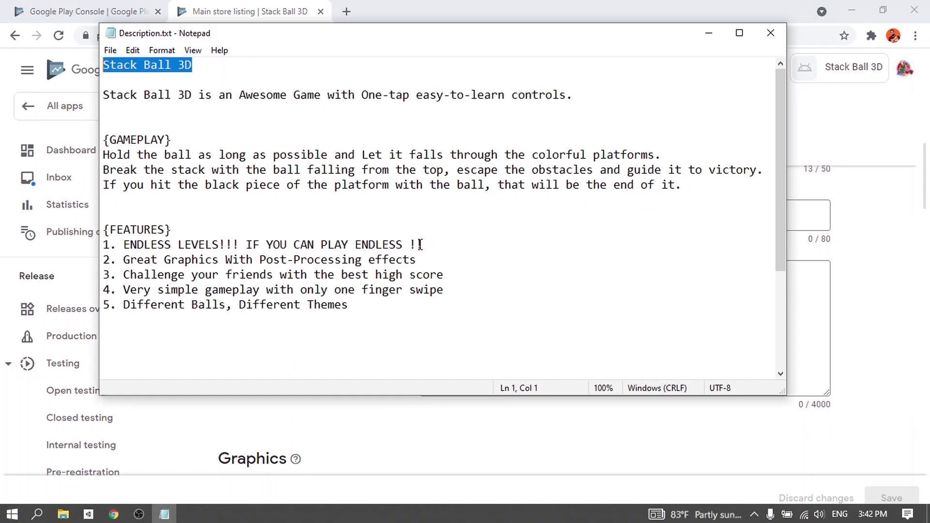
pyautogui.moveTo(107, 99); pyautogui.dragTo(620, 107)
pyautogui.hotkey('ctrl', 'c')
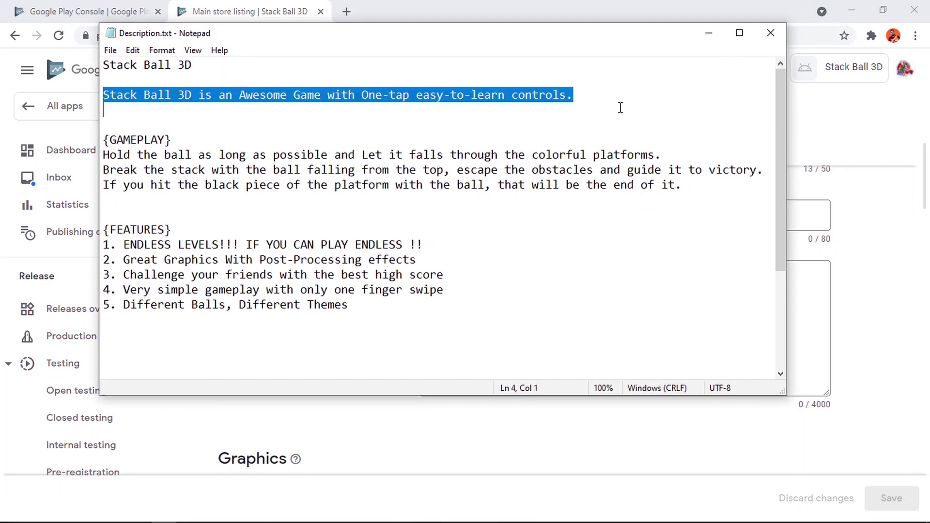
pyautogui.click(708, 32)
pyautogui.click(541, 216)
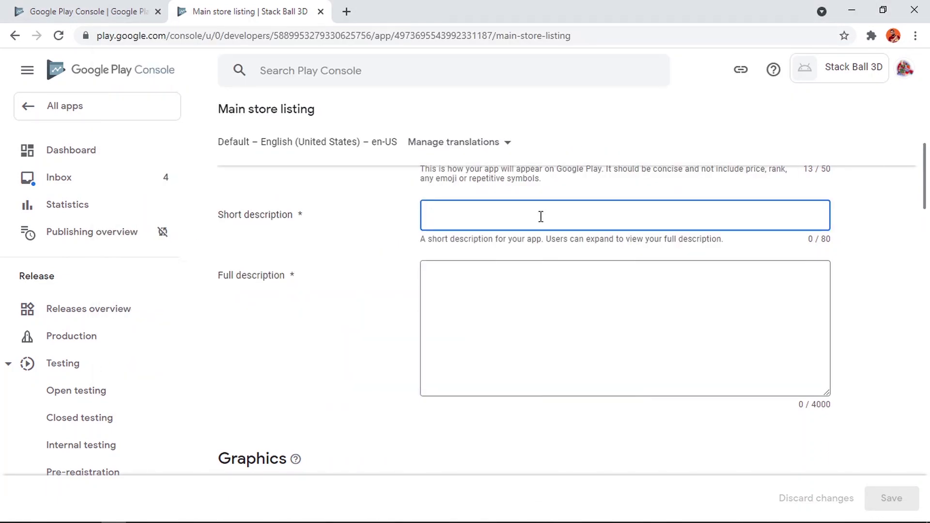
pyautogui.hotkey('ctrl', 'v')
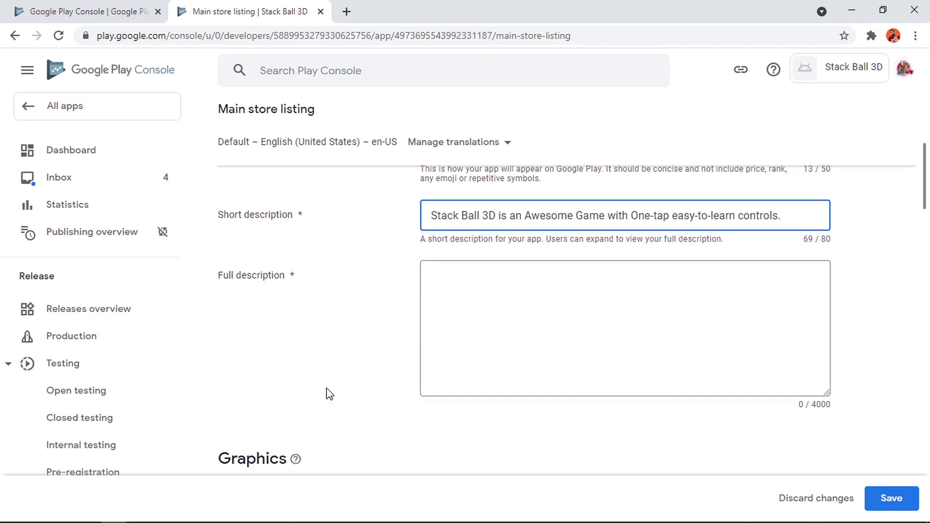
# - Copy the gameplay and features text from Description.txt into Full description
pyautogui.click(165, 514)
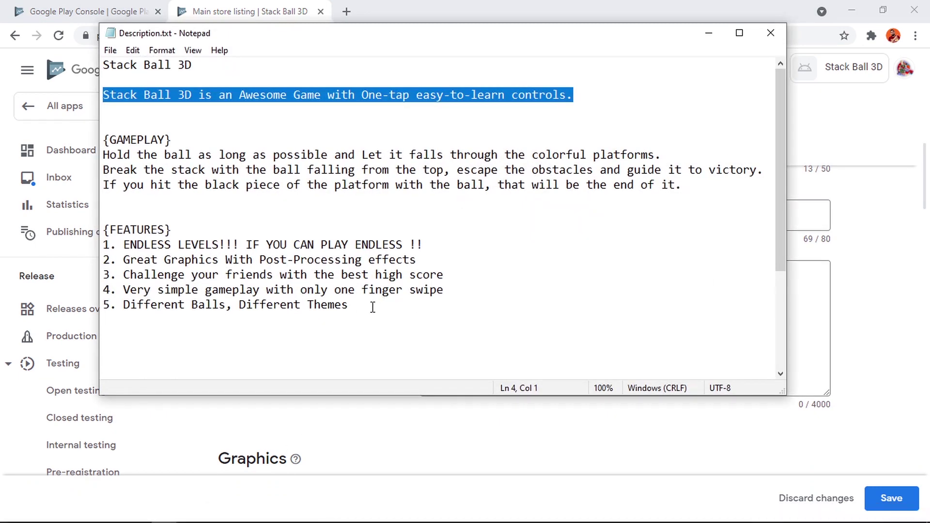
pyautogui.moveTo(372, 308); pyautogui.dragTo(92, 133)
pyautogui.hotkey('ctrl', 'c')
pyautogui.click(709, 33)
pyautogui.click(620, 315)
pyautogui.hotkey('ctrl', 'v')
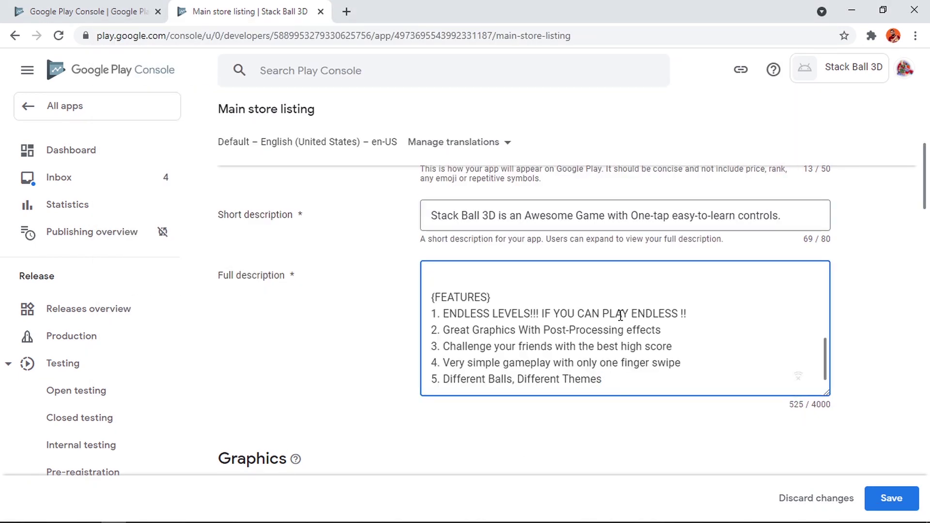
pyautogui.scroll(-3, 621, 319)
# - Upload Icon512X512.png from the Stack Ball 3D Files folder as the app icon
pyautogui.scroll(-5, 373, 339)
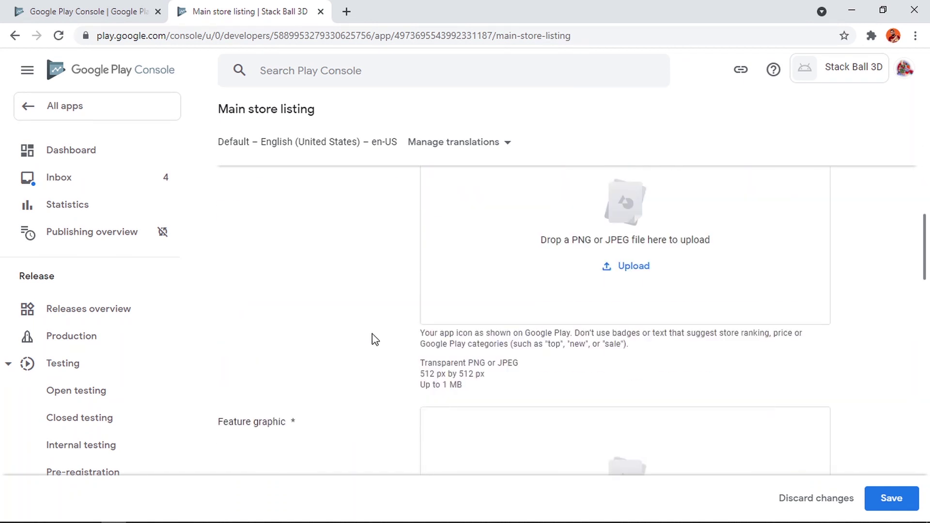
pyautogui.scroll(3, 376, 339)
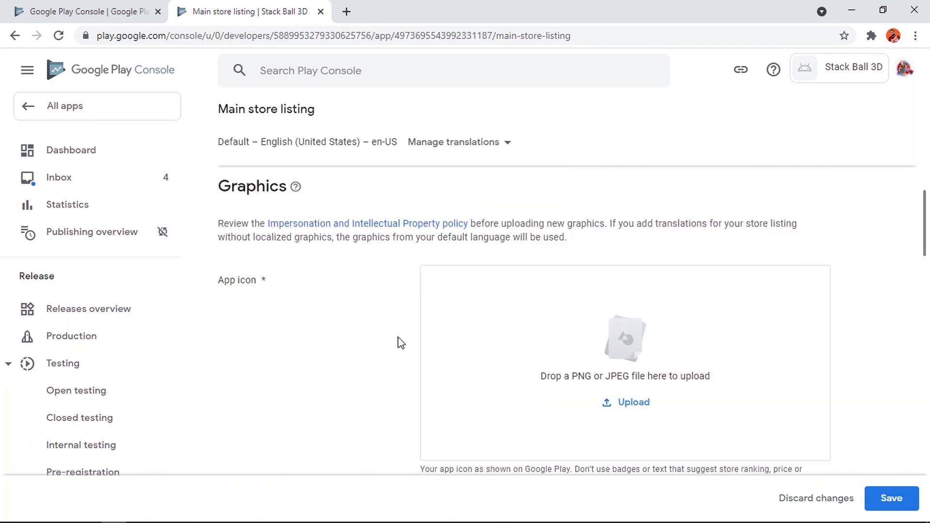
pyautogui.click(637, 407)
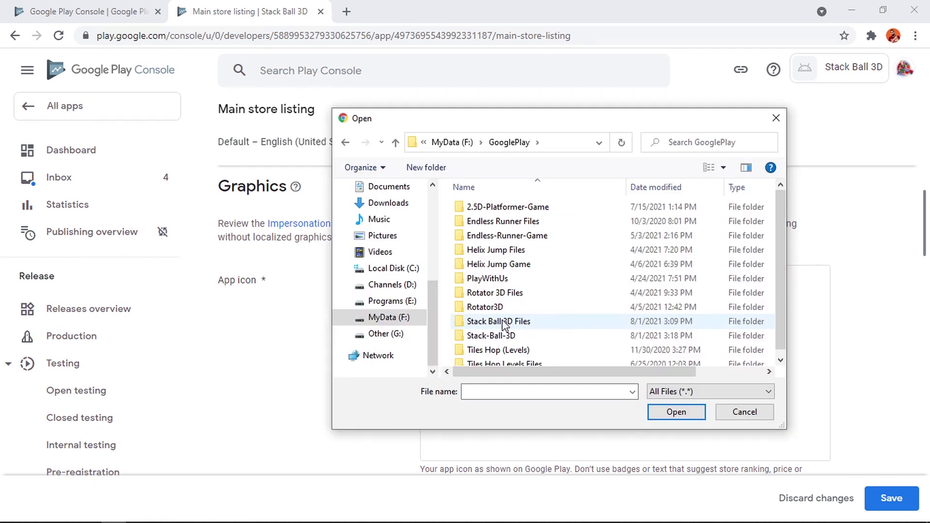
pyautogui.doubleClick(516, 323)
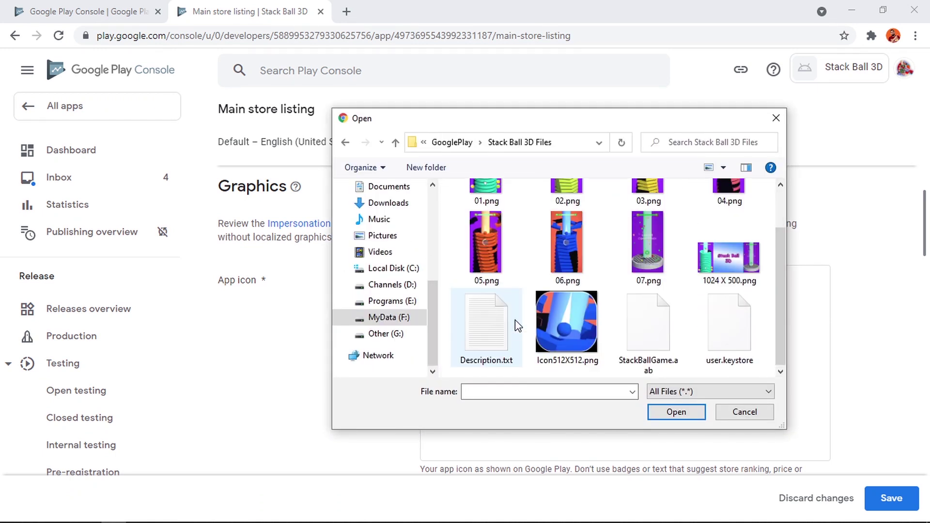
pyautogui.scroll(-1, 516, 322)
pyautogui.click(562, 333)
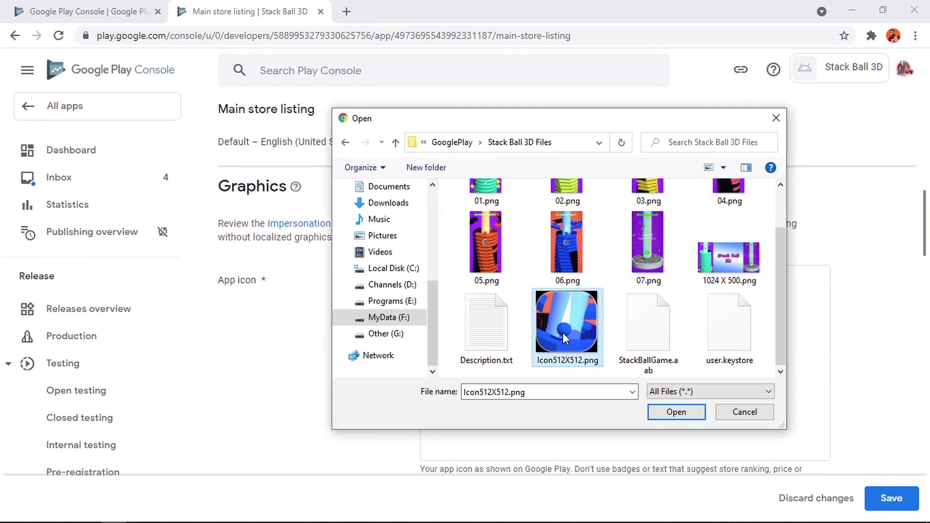
pyautogui.click(676, 412)
# - Upload 1024 X 500.png as the feature graphic
pyautogui.scroll(-4, 678, 416)
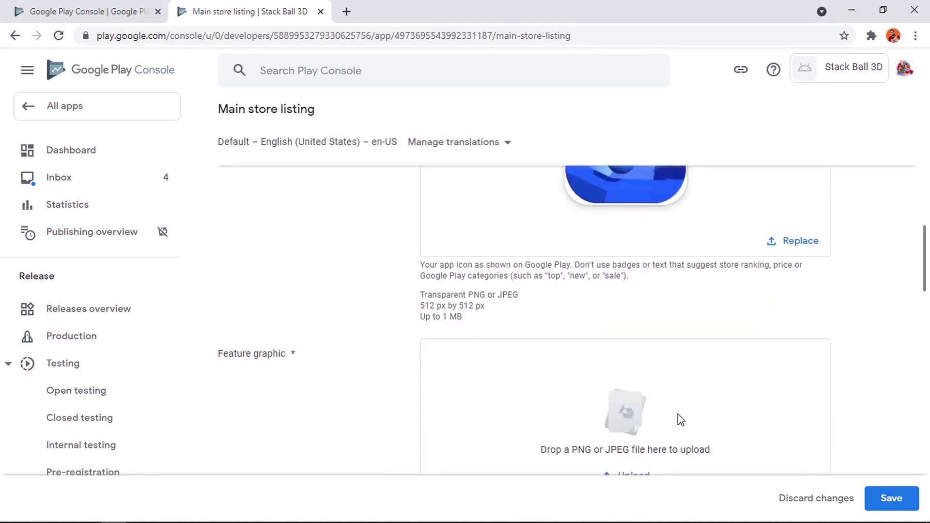
pyautogui.scroll(-3, 679, 420)
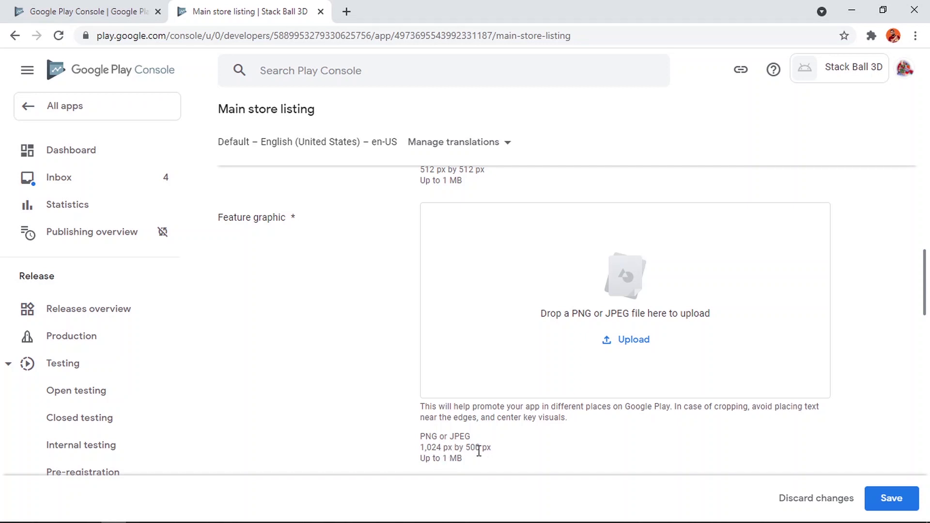
pyautogui.click(640, 341)
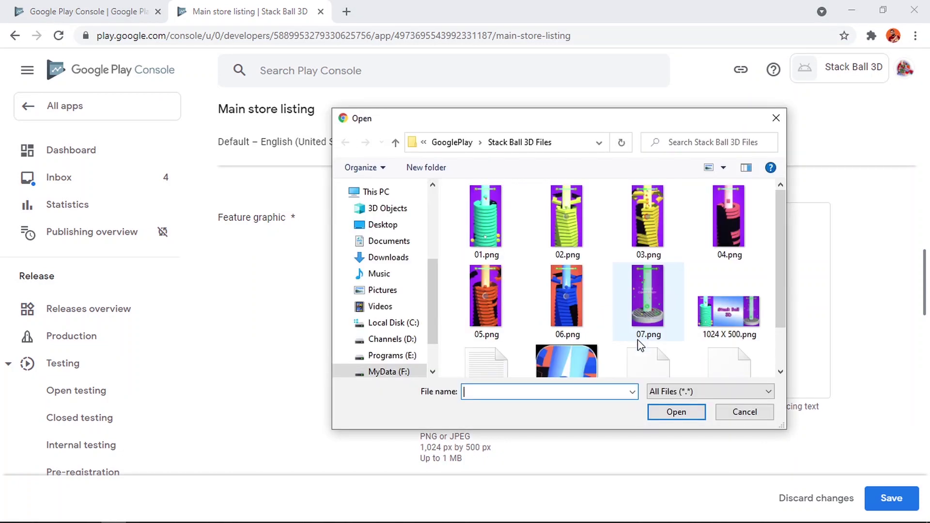
pyautogui.scroll(-2, 637, 341)
pyautogui.click(724, 264)
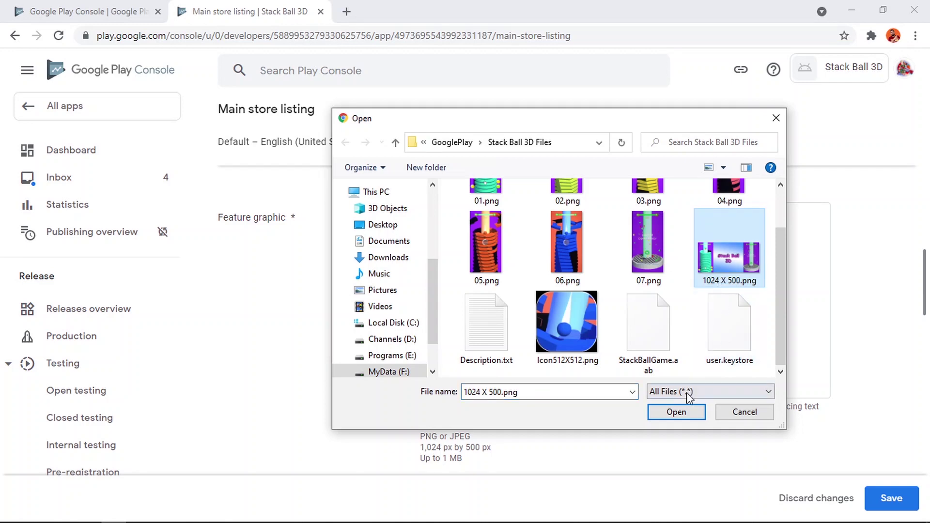
pyautogui.click(676, 411)
pyautogui.scroll(-3, 455, 300)
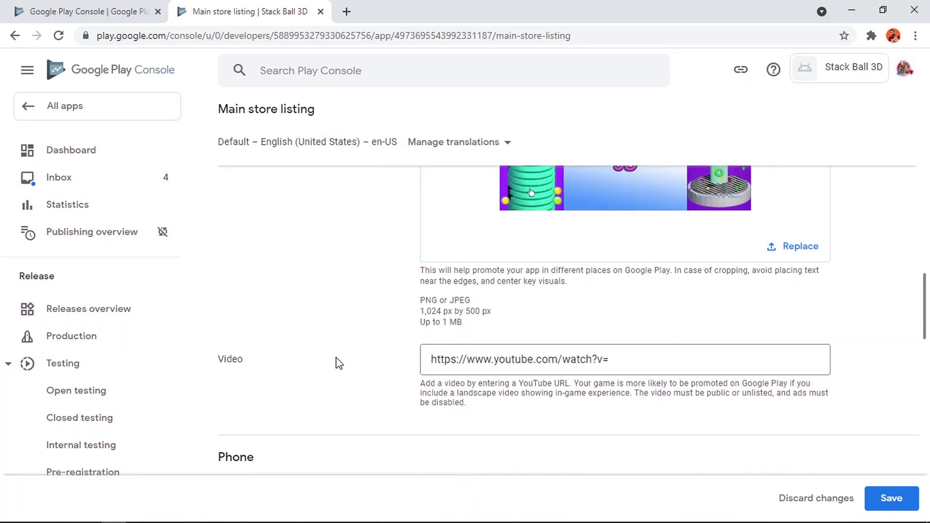
pyautogui.scroll(-6, 353, 374)
pyautogui.scroll(2, 353, 367)
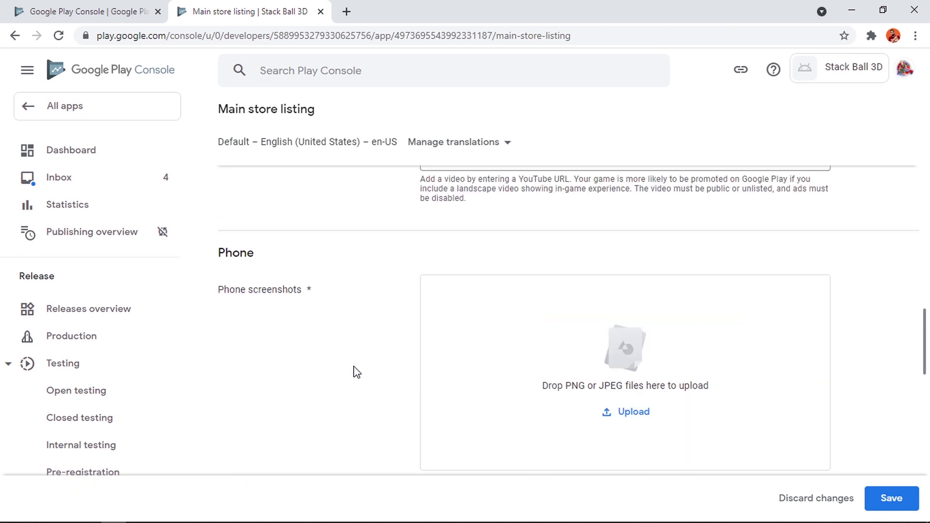
pyautogui.scroll(-2, 339, 355)
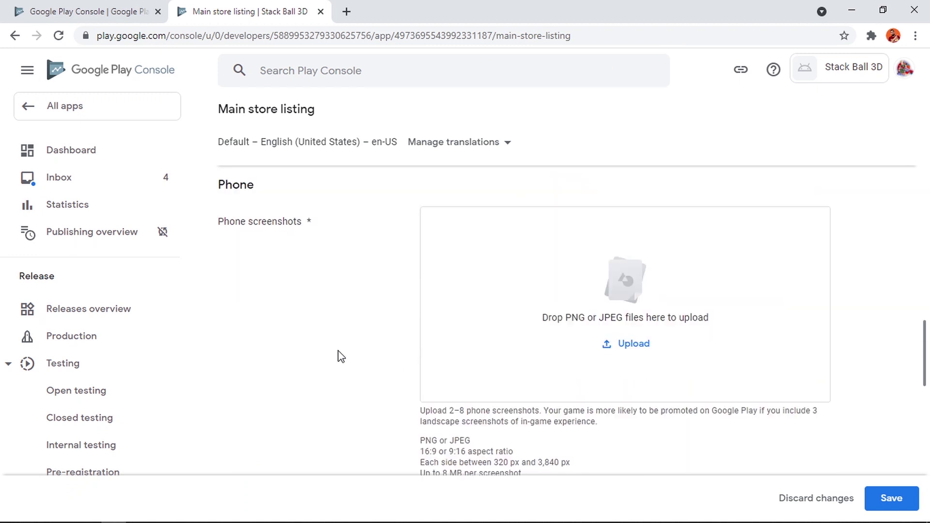
# - Upload screenshots 01.png through 07.png as the phone screenshots
pyautogui.click(644, 343)
pyautogui.click(502, 244)
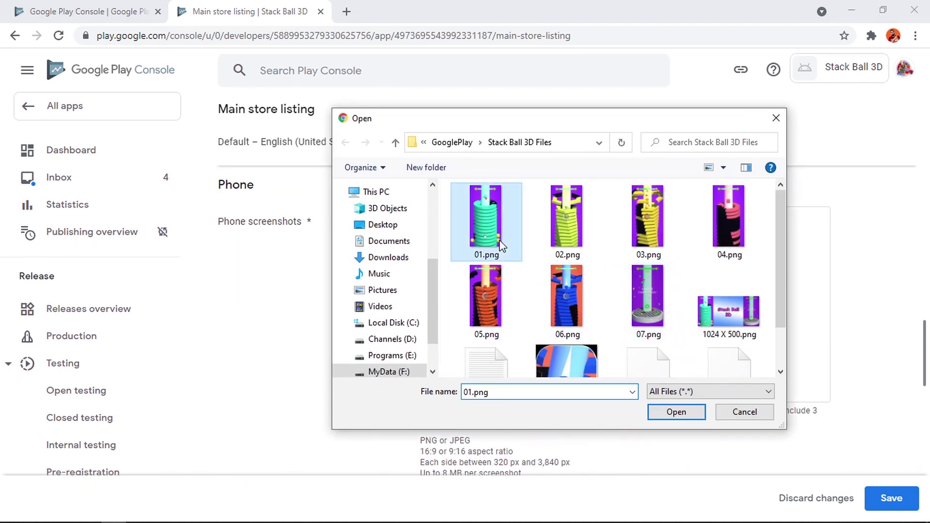
pyautogui.keyDown('shift'); pyautogui.click(647, 318); pyautogui.keyUp('shift')
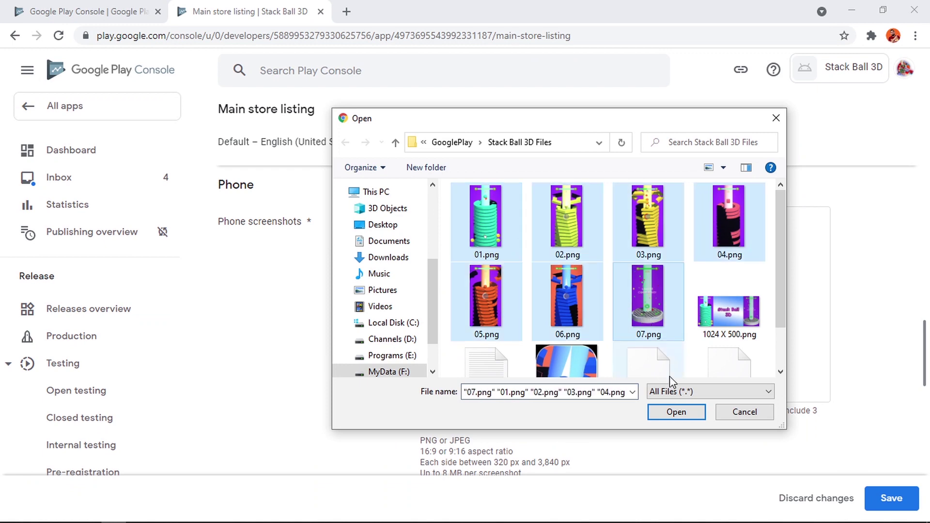
pyautogui.click(676, 411)
pyautogui.scroll(-10, 678, 420)
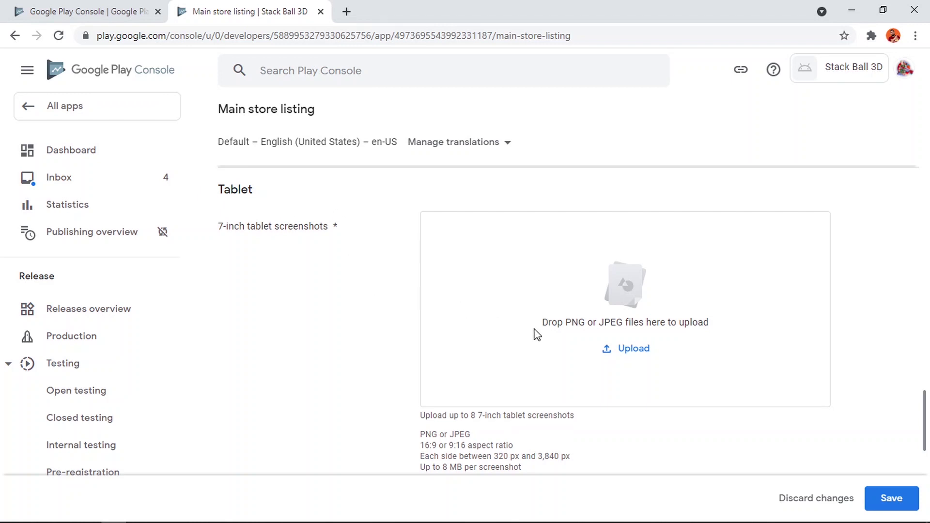
# - Upload the same seven screenshots, 01.png–07.png, for 7-inch tablets
pyautogui.click(634, 348)
pyautogui.click(483, 233)
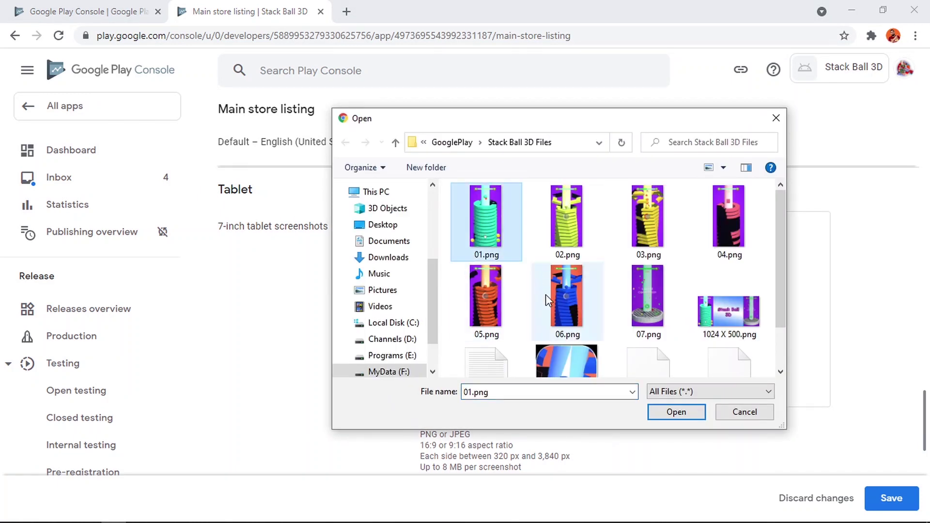
pyautogui.keyDown('shift'); pyautogui.click(643, 296); pyautogui.keyUp('shift')
pyautogui.click(676, 412)
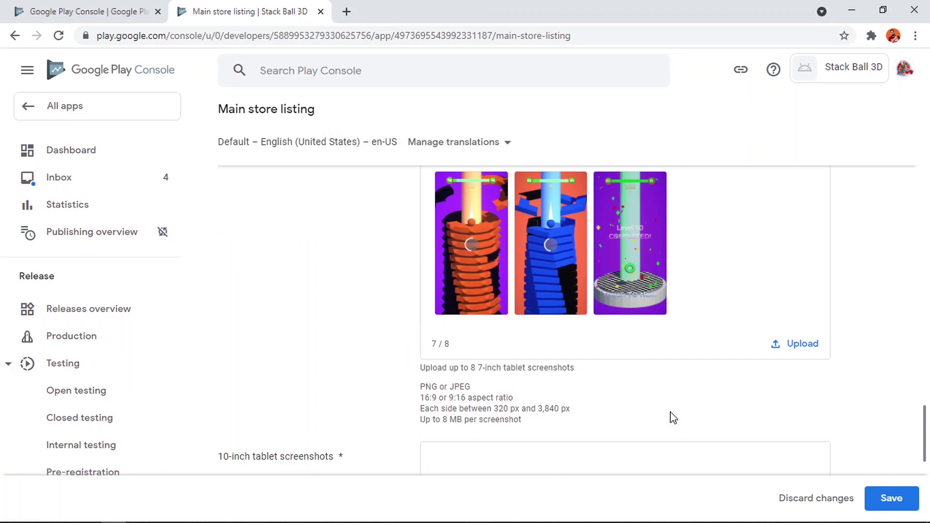
pyautogui.scroll(-3, 673, 417)
# - Upload 01.png–07.png for 10-inch tablets and save the store listing
pyautogui.scroll(-2, 672, 411)
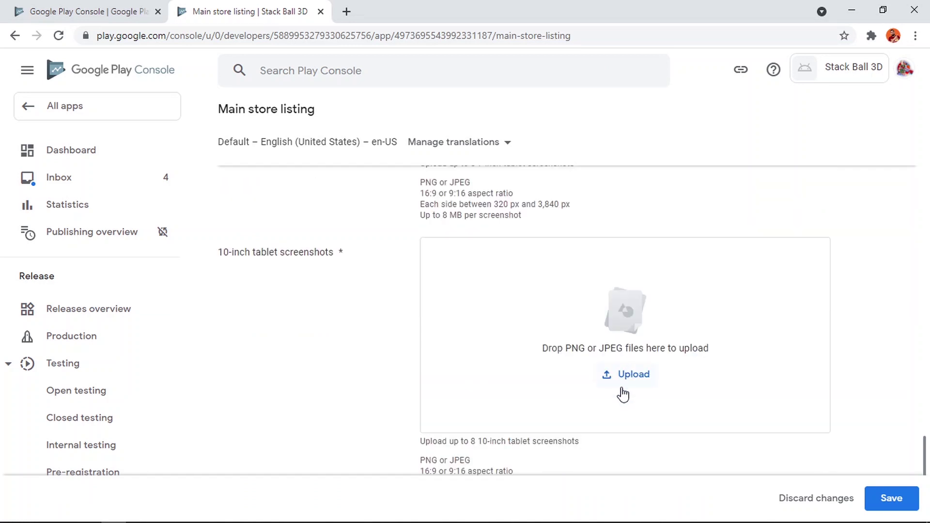
pyautogui.click(637, 377)
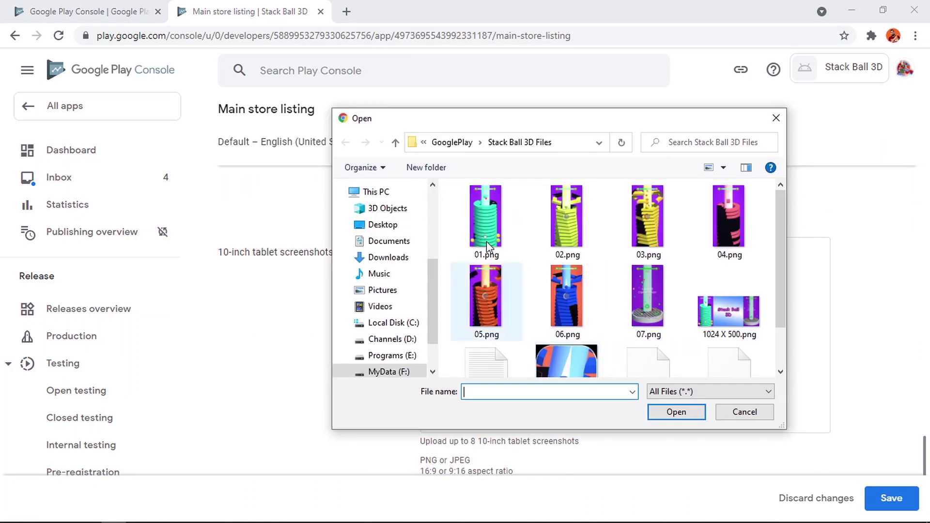
pyautogui.click(514, 247)
pyautogui.keyDown('shift'); pyautogui.click(628, 309); pyautogui.keyUp('shift')
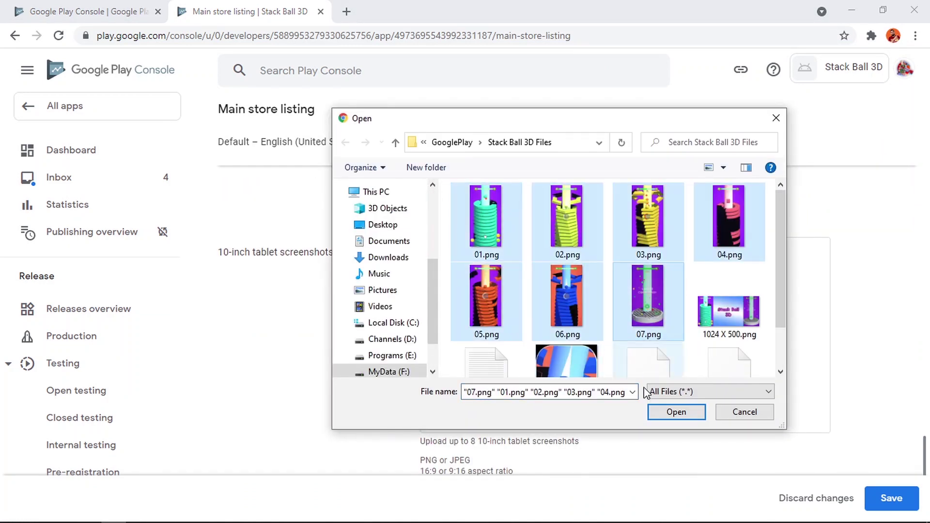
pyautogui.click(673, 412)
pyautogui.scroll(-5, 660, 412)
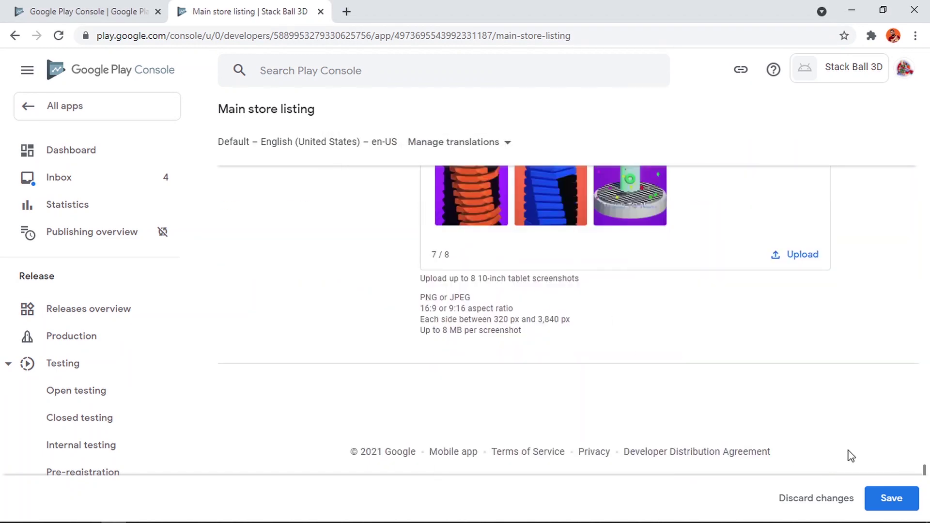
pyautogui.click(896, 503)
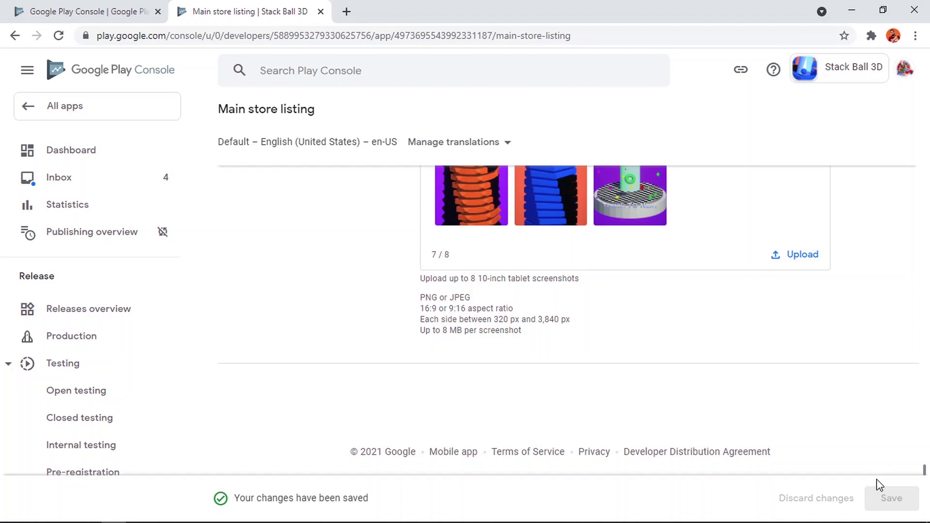
# - From the dashboard, create a new internal testing release using Google-managed app signing
pyautogui.click(80, 157)
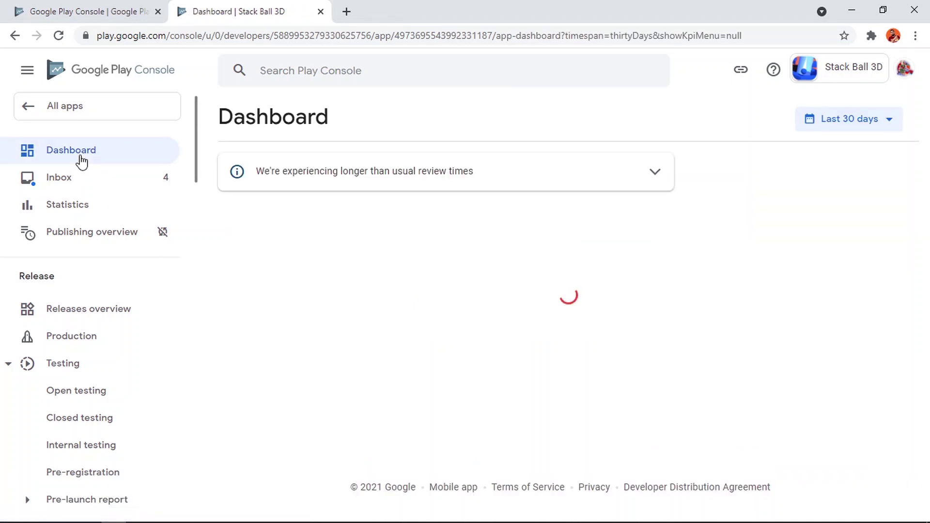
pyautogui.scroll(-5, 429, 196)
pyautogui.moveTo(346, 153); pyautogui.dragTo(683, 165)
pyautogui.click(408, 210)
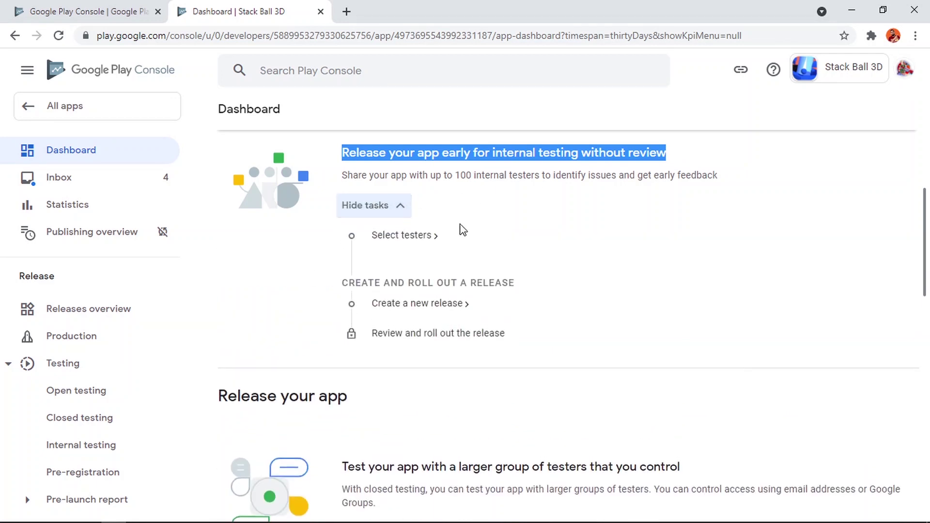
pyautogui.click(422, 310)
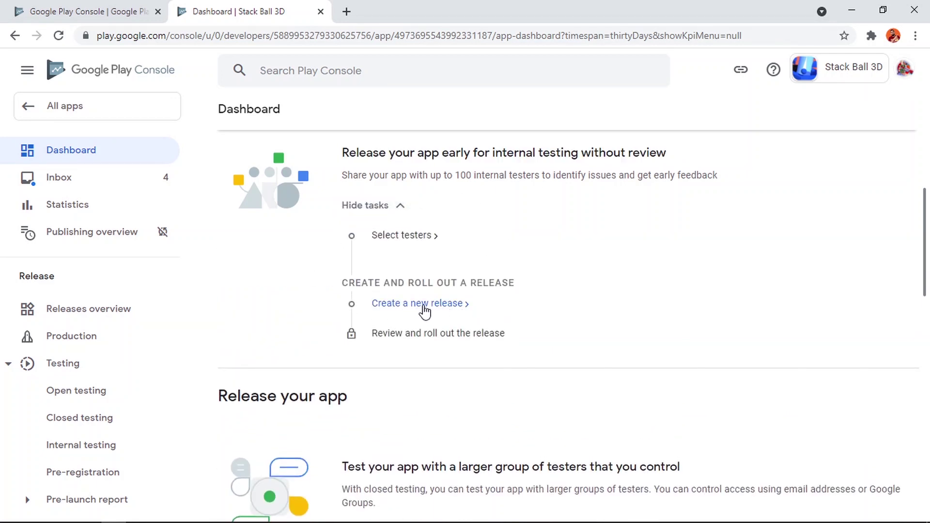
pyautogui.click(819, 129)
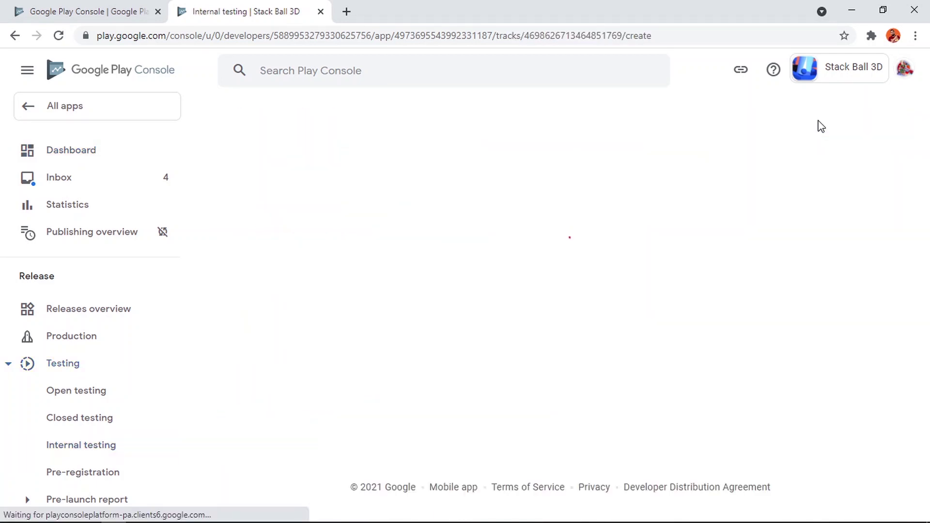
pyautogui.click(269, 323)
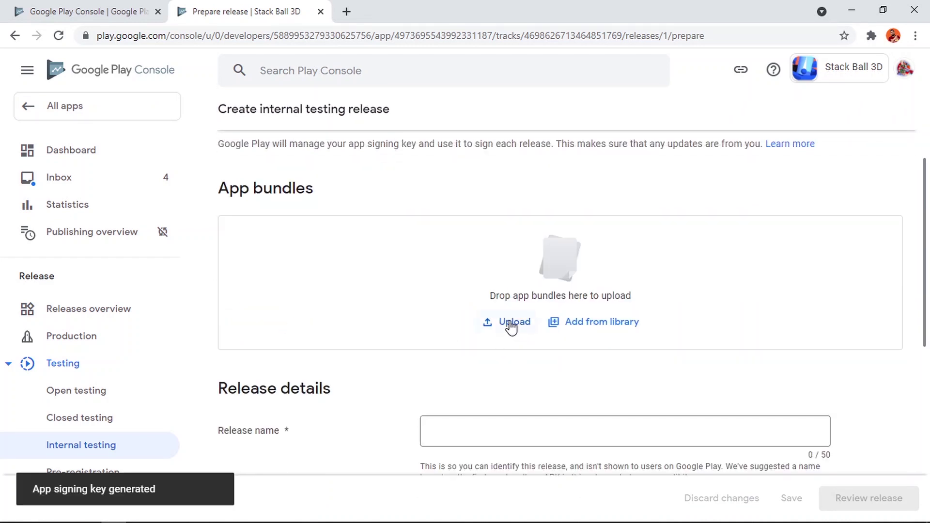
# - Upload the StackBallGame.aab app bundle, producing release 1 (0.1)
pyautogui.click(511, 326)
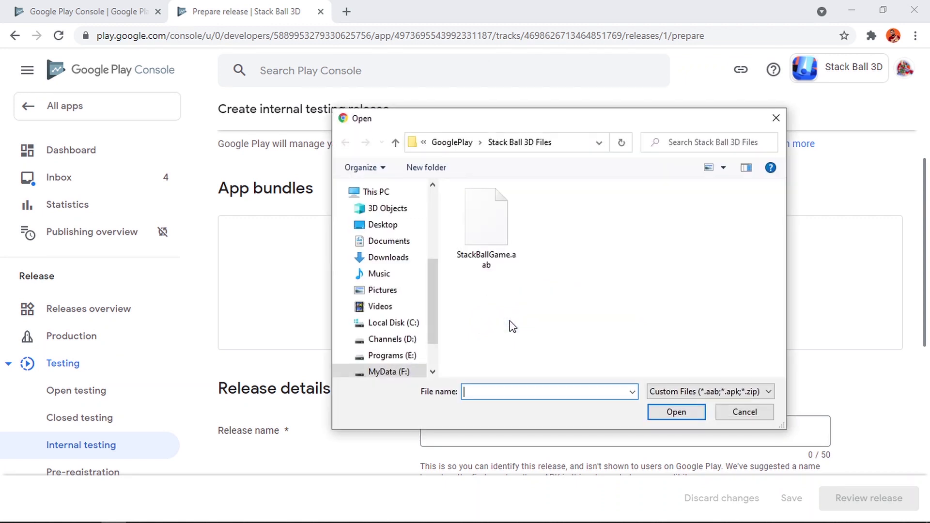
pyautogui.click(486, 233)
pyautogui.click(676, 411)
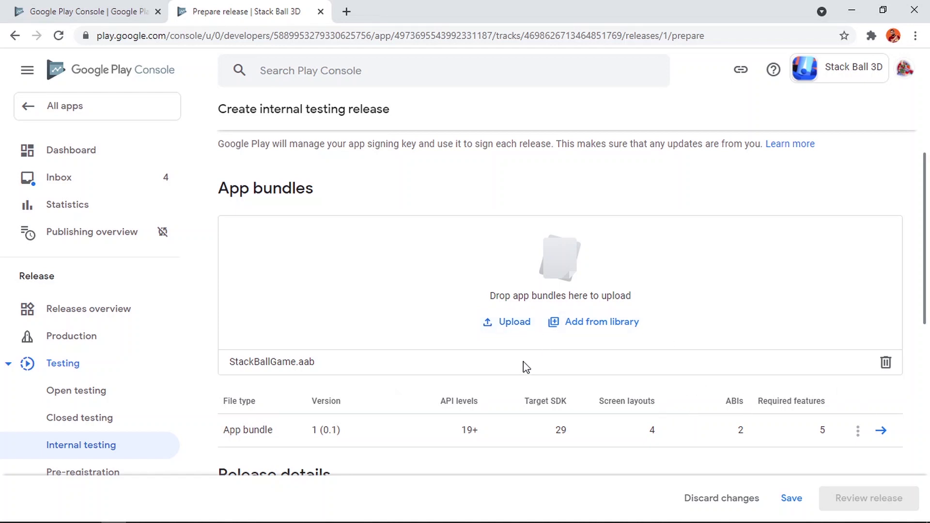
pyautogui.scroll(-3, 523, 368)
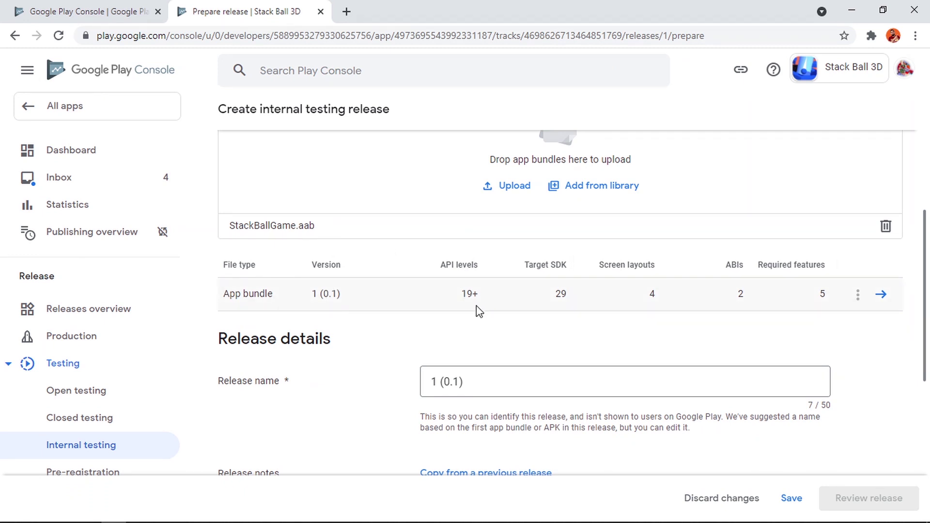
pyautogui.scroll(-3, 475, 306)
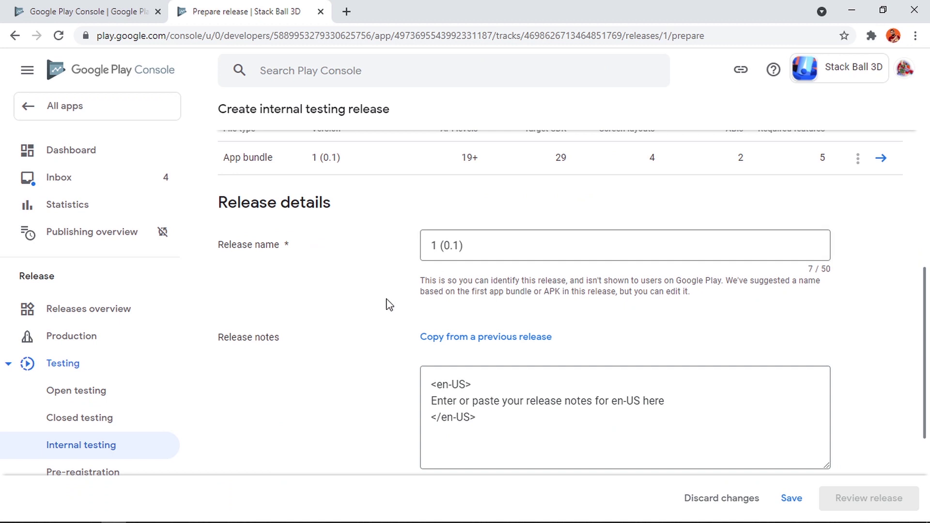
pyautogui.scroll(-3, 390, 305)
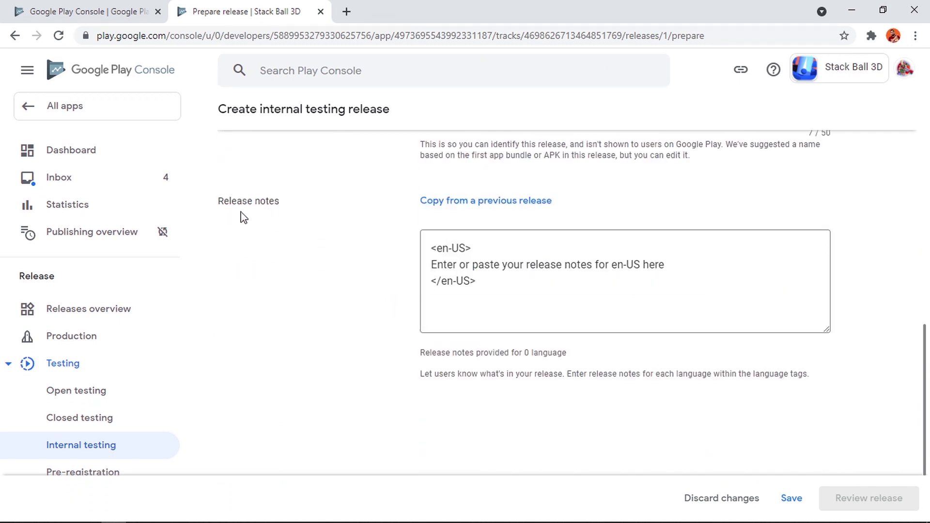
# - Replace the release notes placeholder with 'First Commit' and save the draft
pyautogui.moveTo(699, 265); pyautogui.dragTo(380, 270)
pyautogui.press('BackSpace')
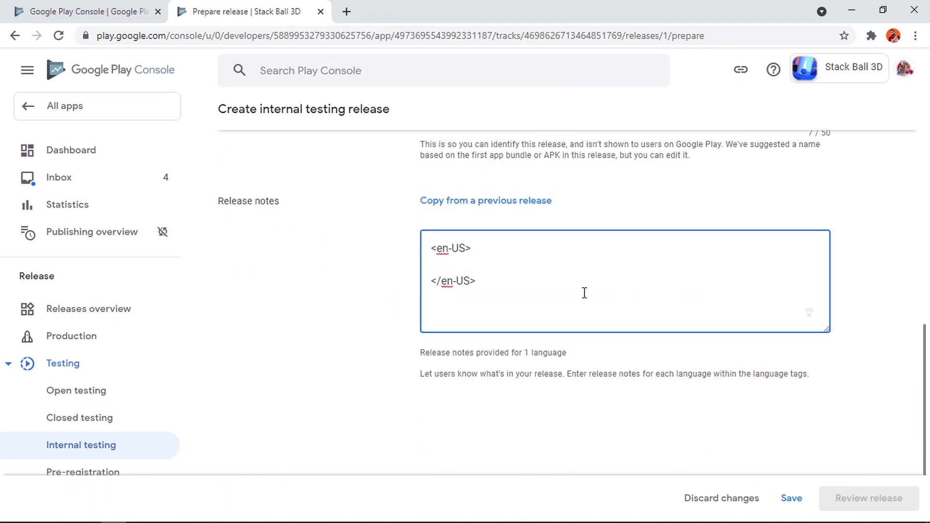
pyautogui.write('First Commit')
pyautogui.scroll(-1, 585, 296)
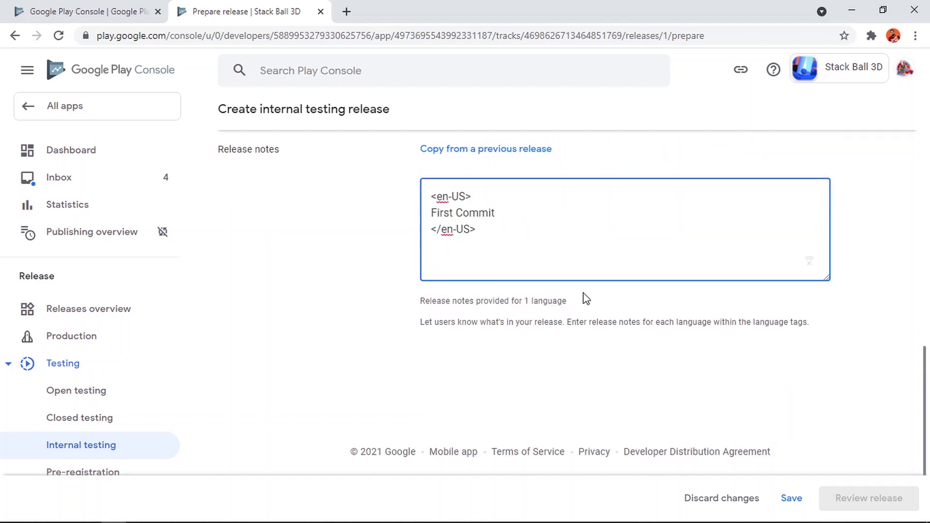
pyautogui.click(798, 502)
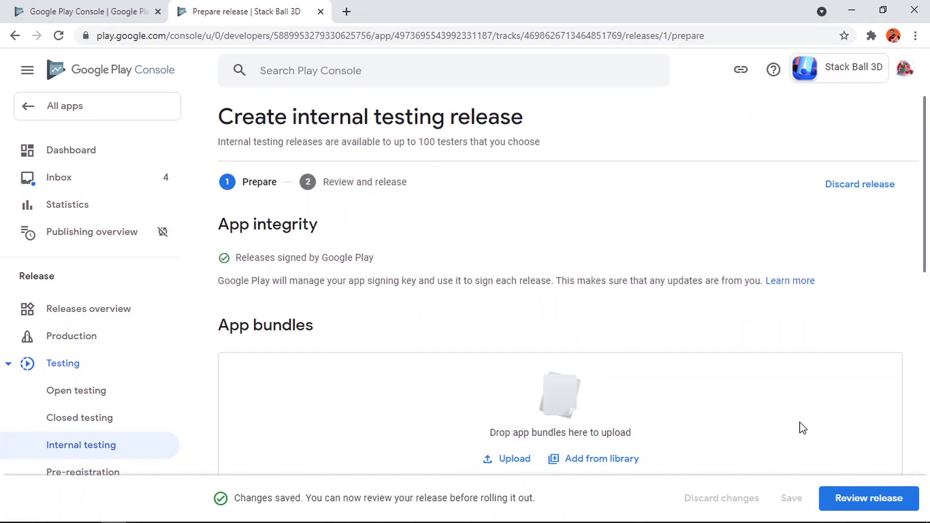
# - Review release 1 (0.1) and confirm its rollout to internal testing
pyautogui.click(868, 503)
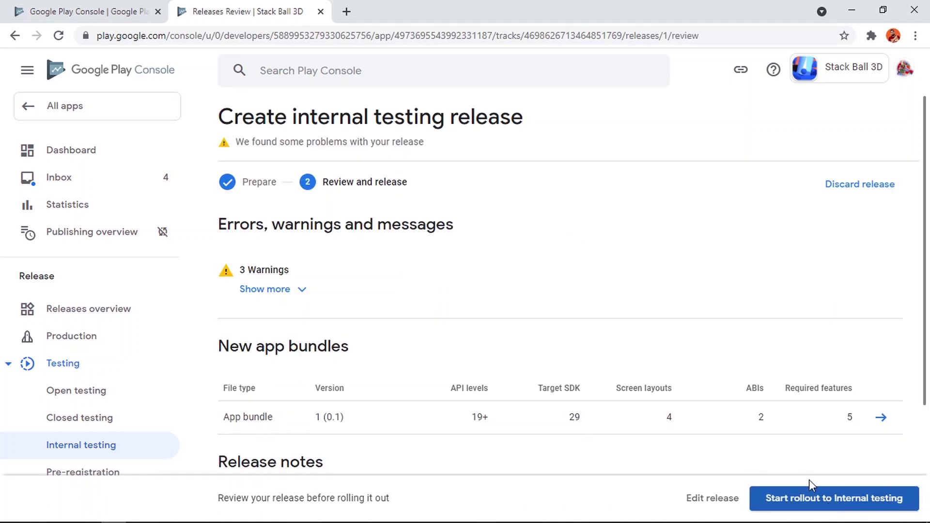
pyautogui.click(822, 505)
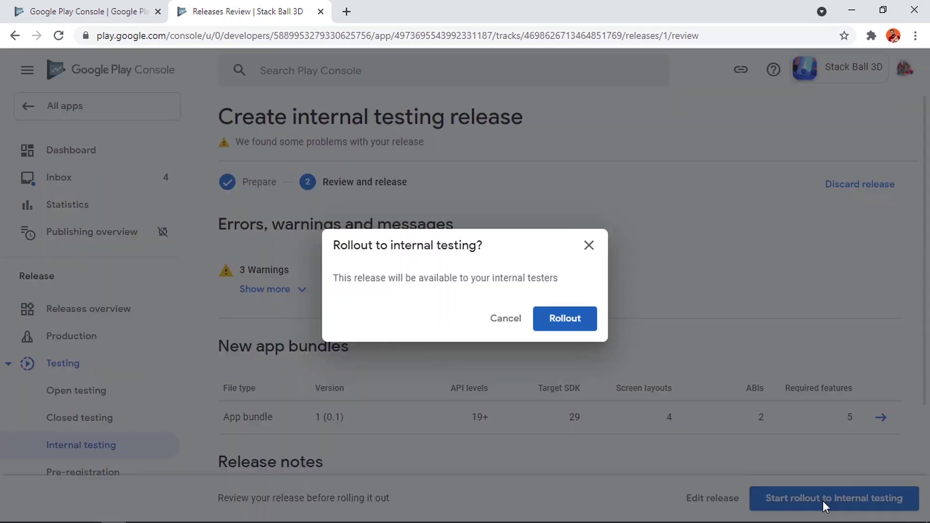
pyautogui.click(578, 328)
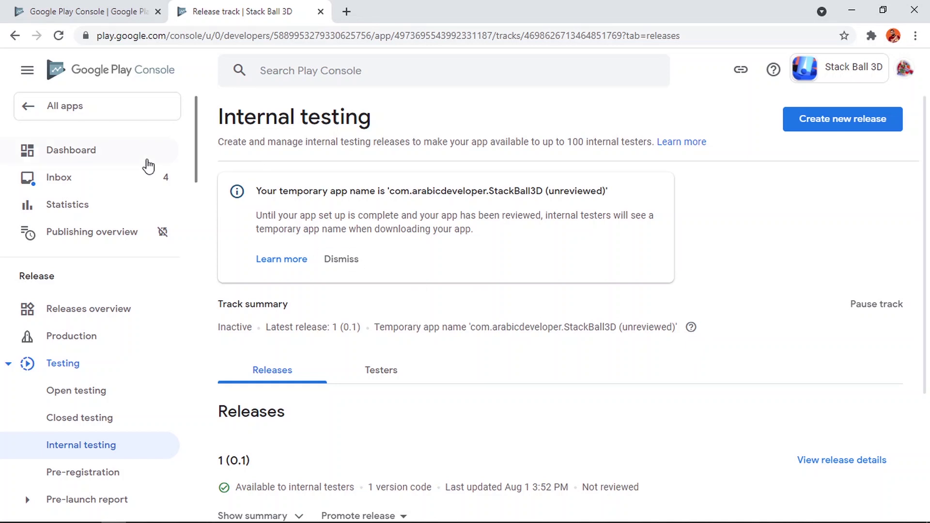
# - Return to All apps to see Stack Ball 3D's internal testing update in review
pyautogui.click(86, 110)
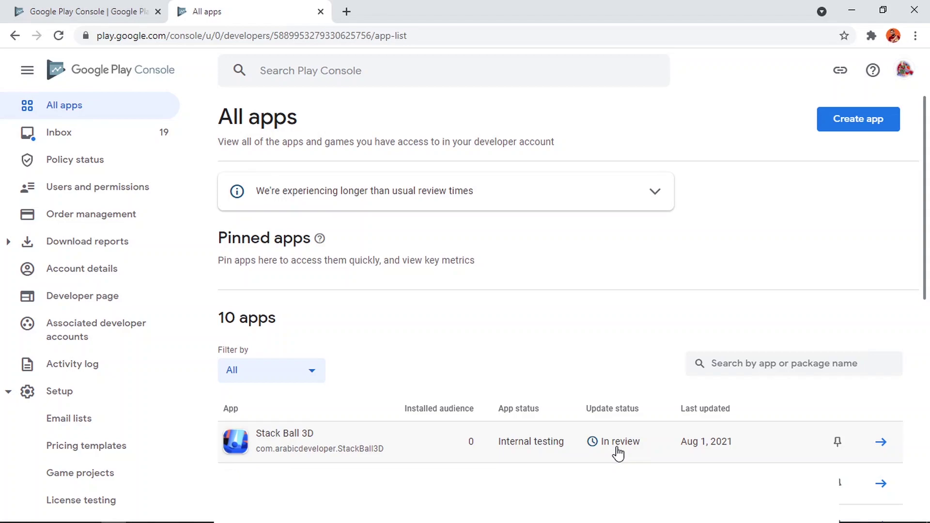
# - Minimize Chrome to reveal the Windows desktop
pyautogui.click(849, 12)
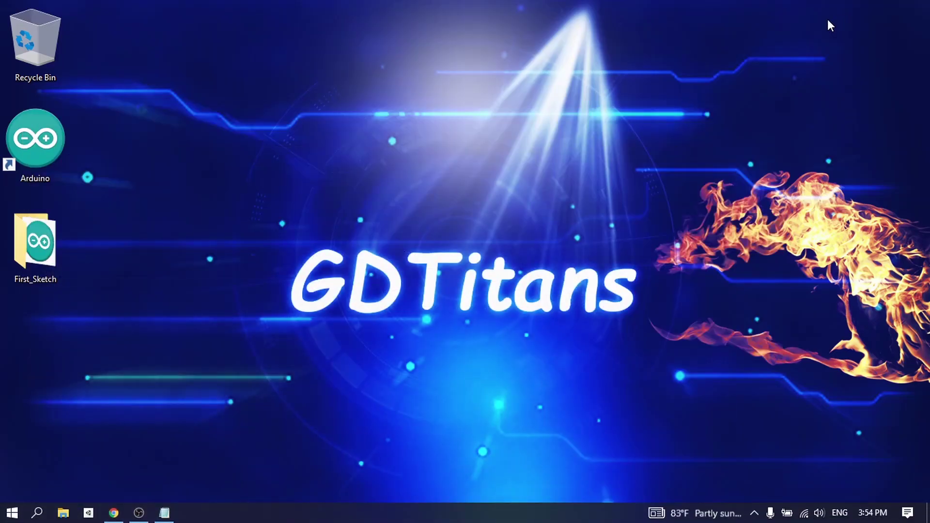